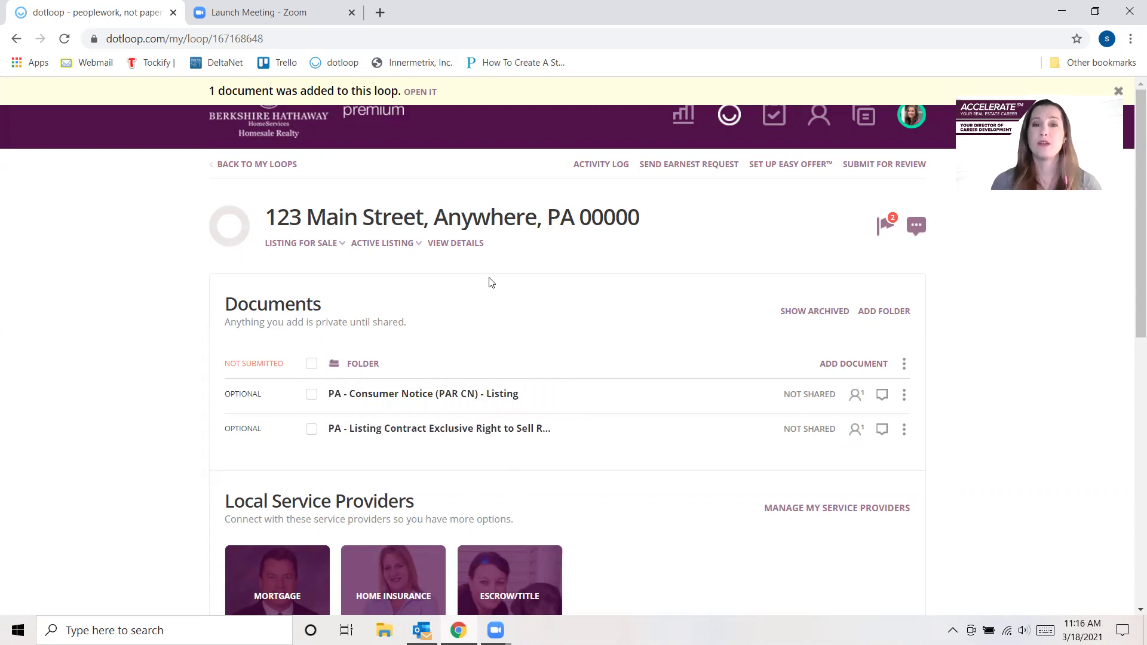
# - In the loop settings, add the first seller by full name with the suggested Gmail address and Seller role
pyautogui.click(469, 250)
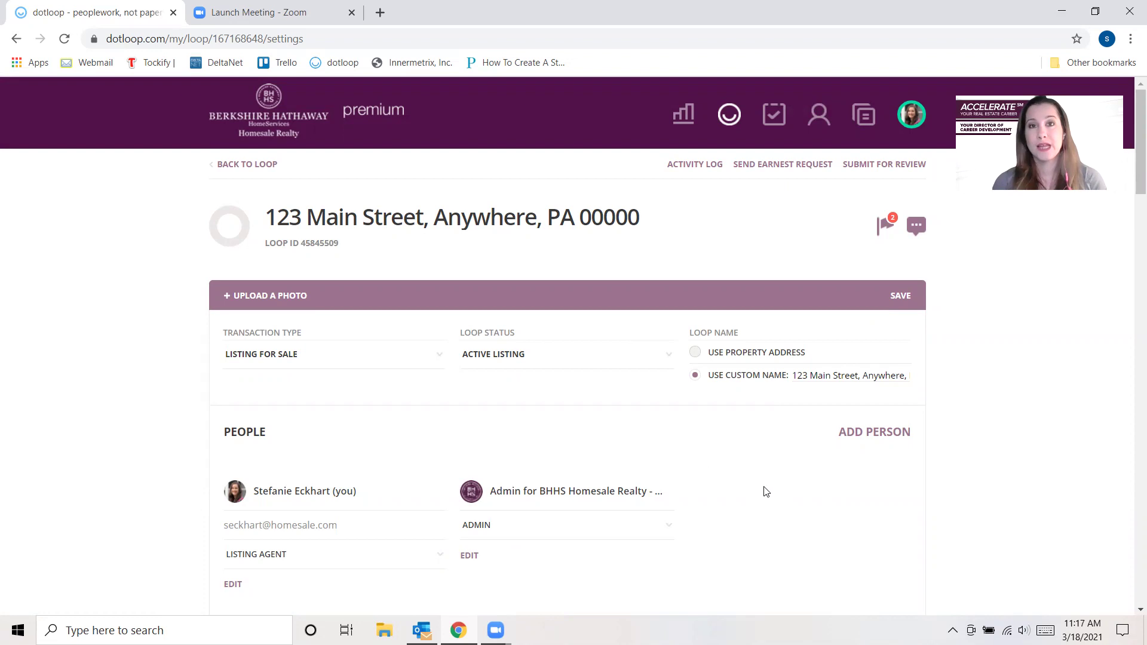
pyautogui.scroll(-2, 872, 457)
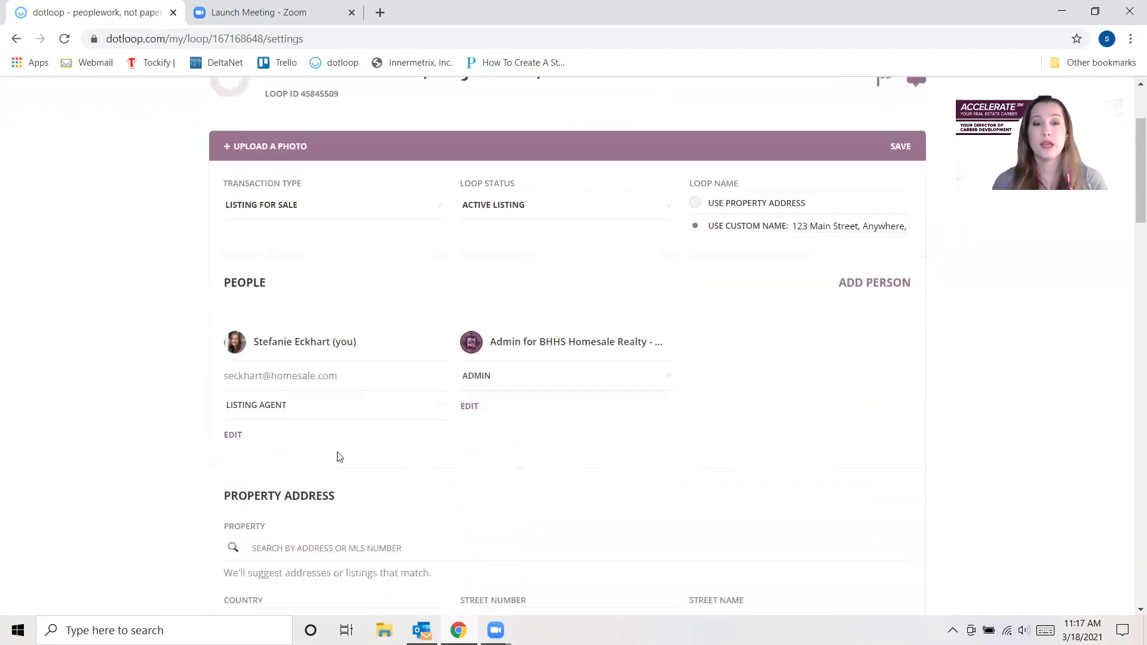
pyautogui.click(869, 284)
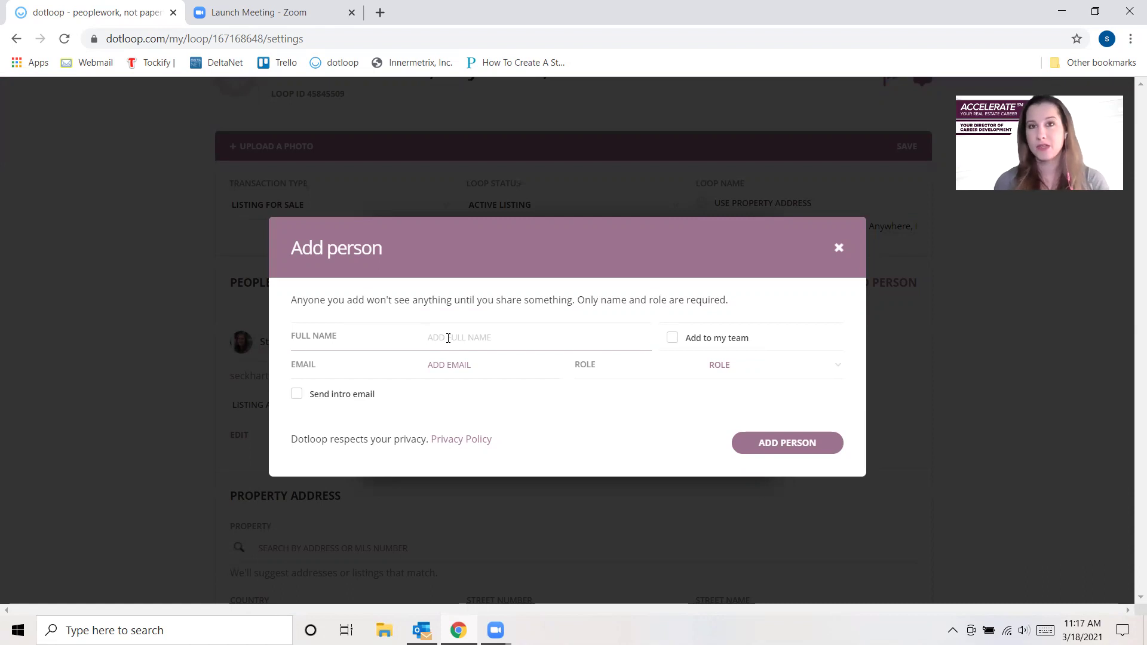
pyautogui.write('Sall')
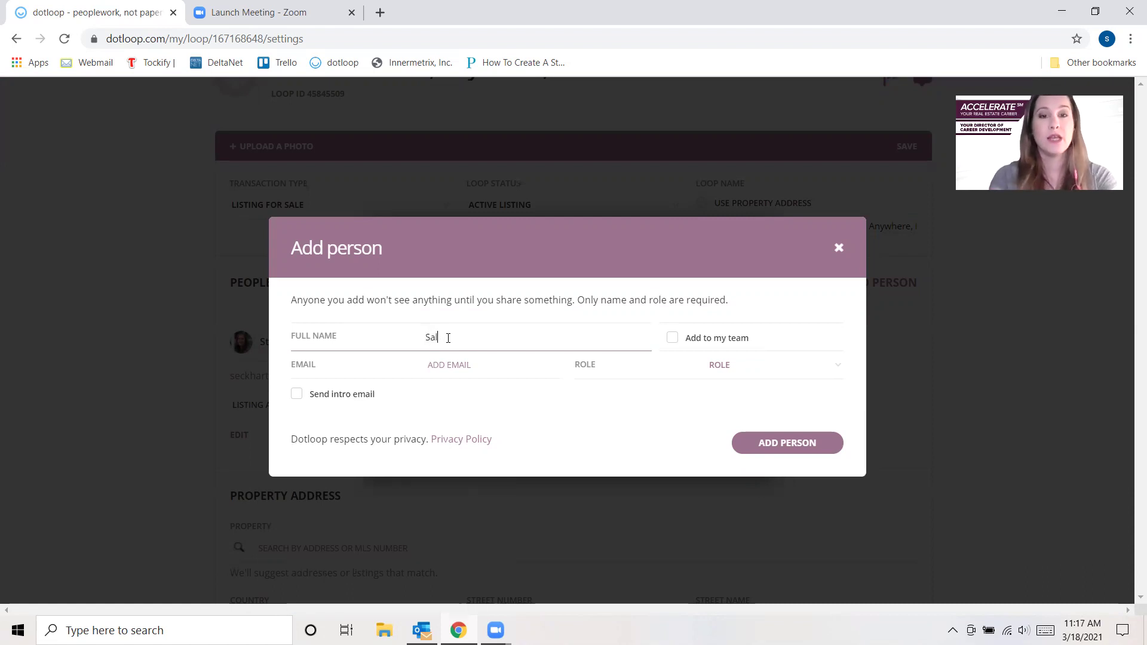
pyautogui.write('y')
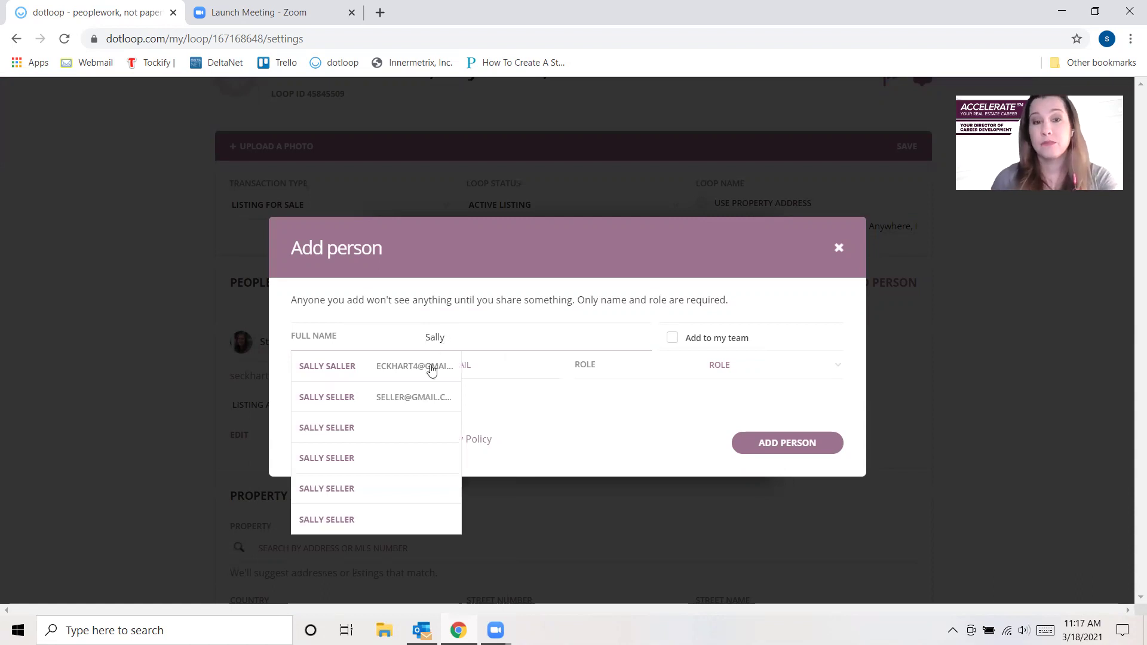
pyautogui.write(' Seller')
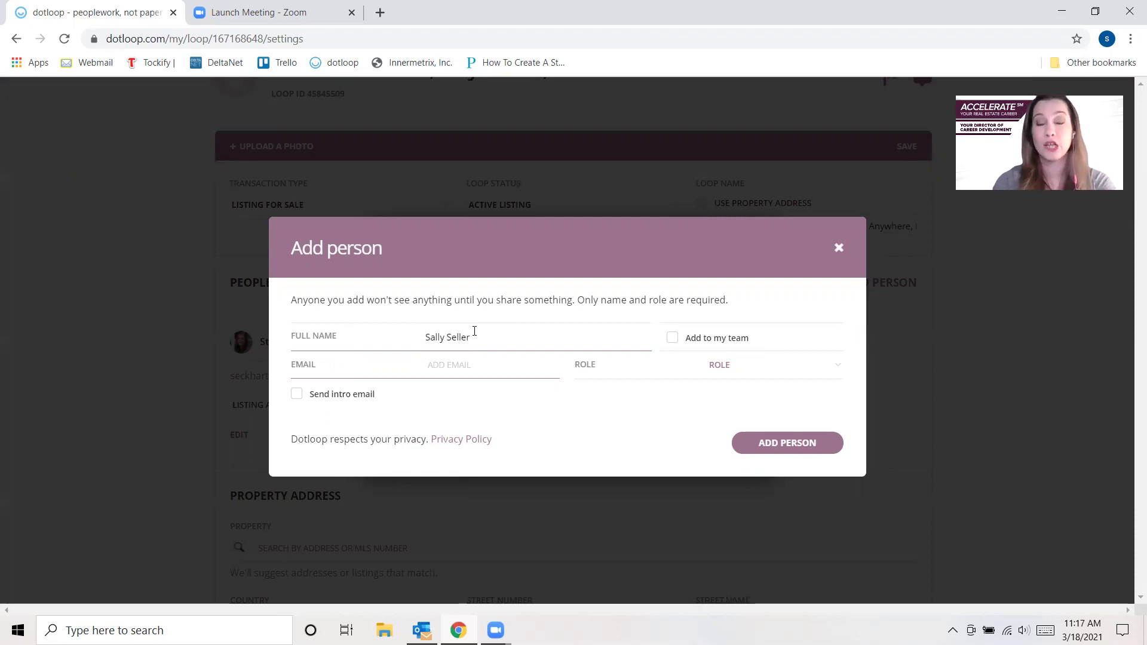
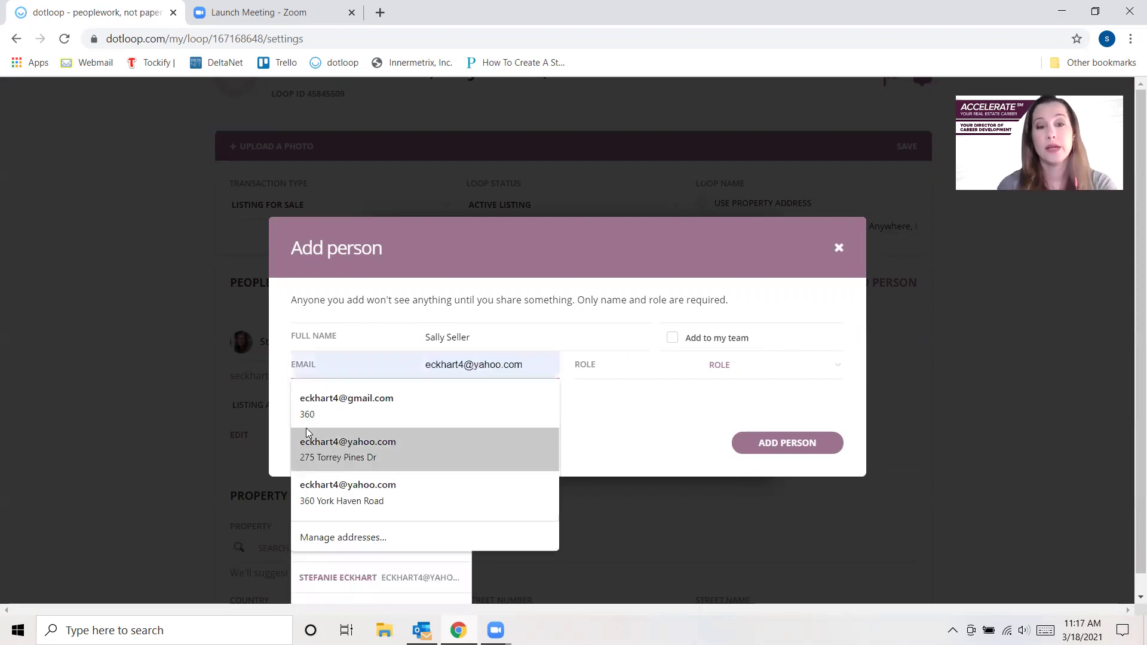
pyautogui.click(346, 402)
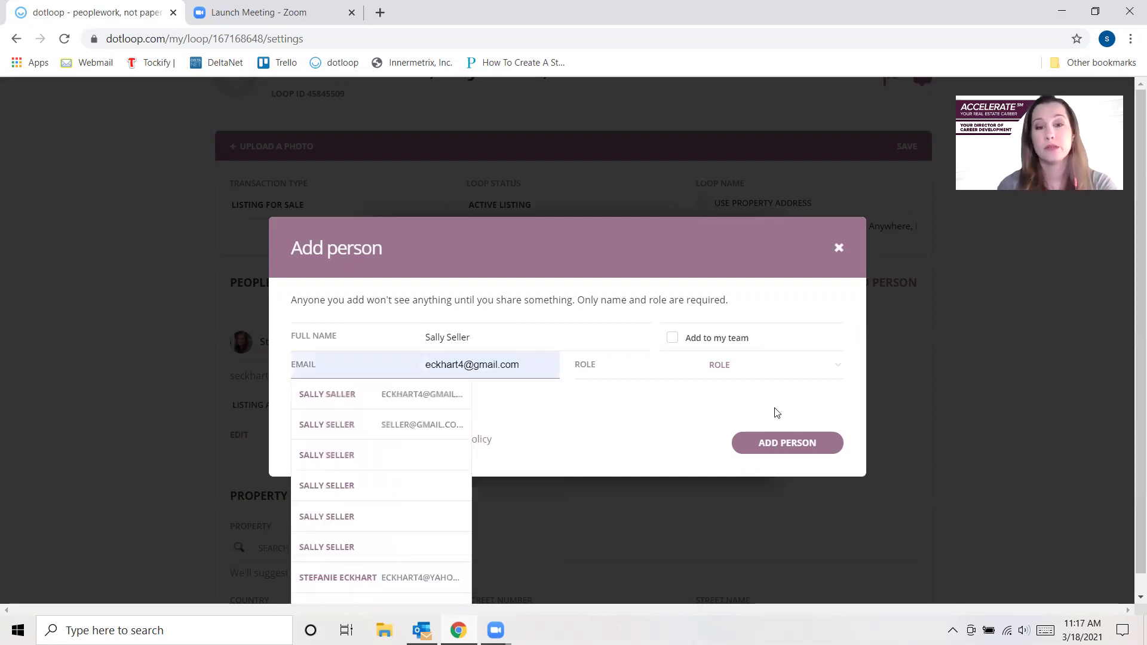
pyautogui.click(713, 371)
pyautogui.click(727, 462)
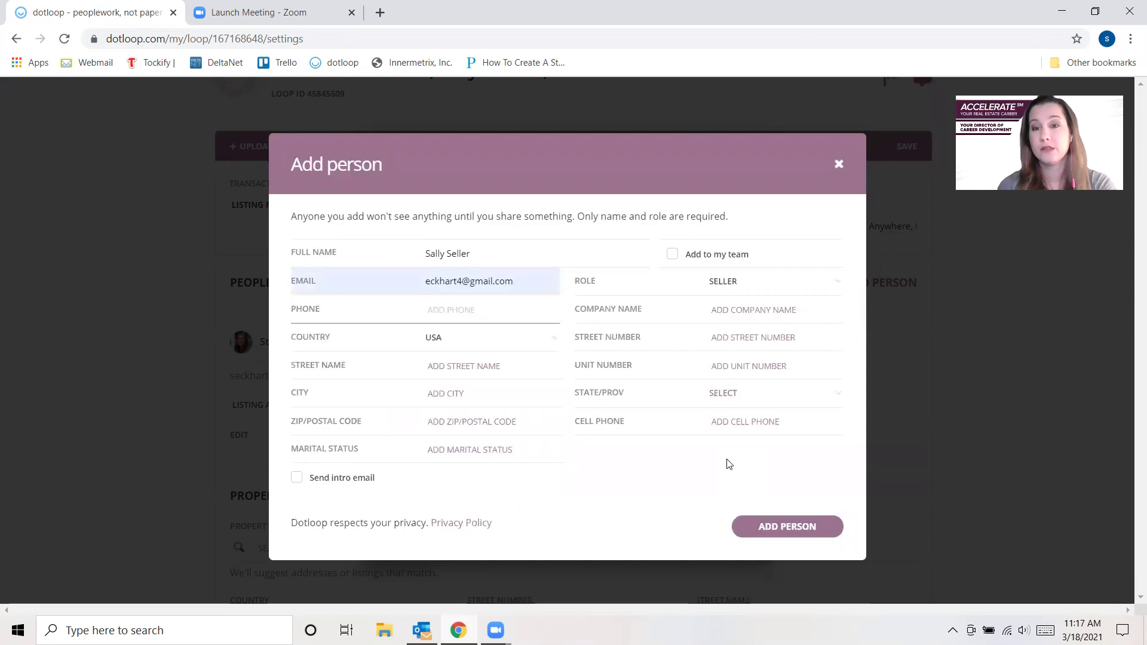
pyautogui.click(769, 528)
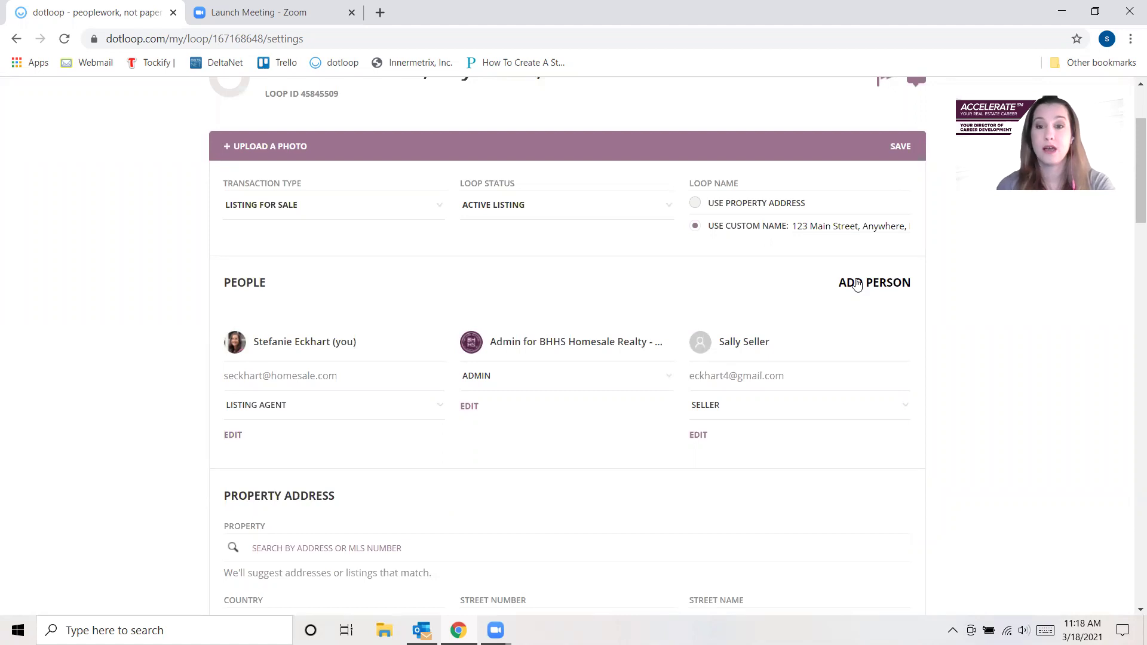
# - Add the 'Estate of' first seller contact with the suggested Yahoo address as a Seller
pyautogui.click(857, 284)
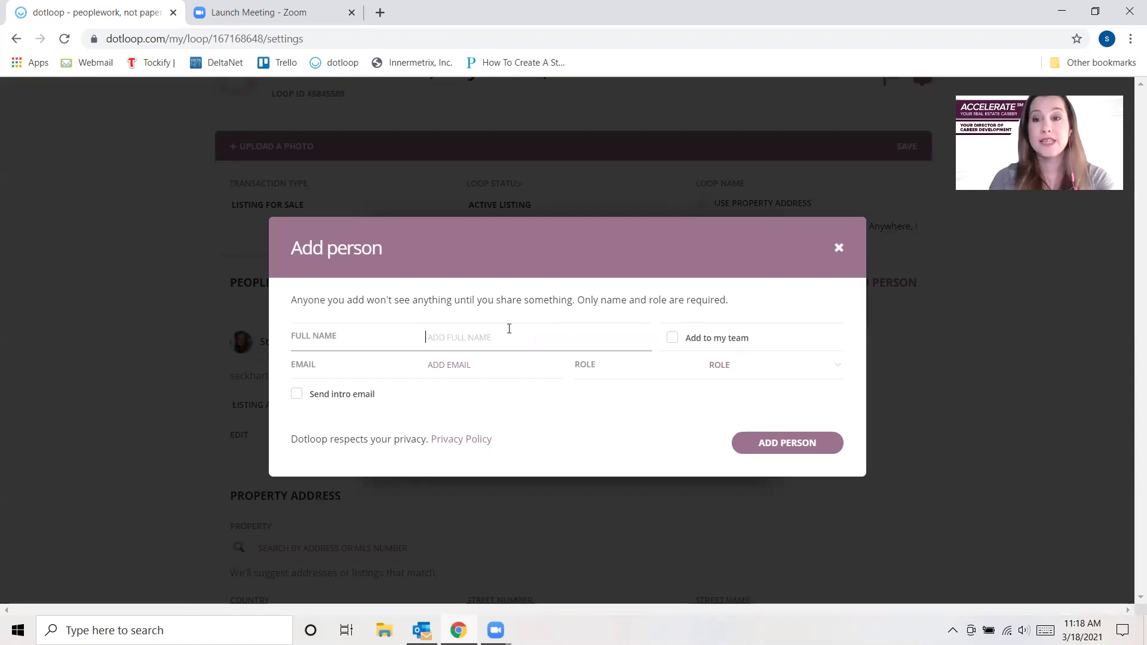
pyautogui.write('Estate ')
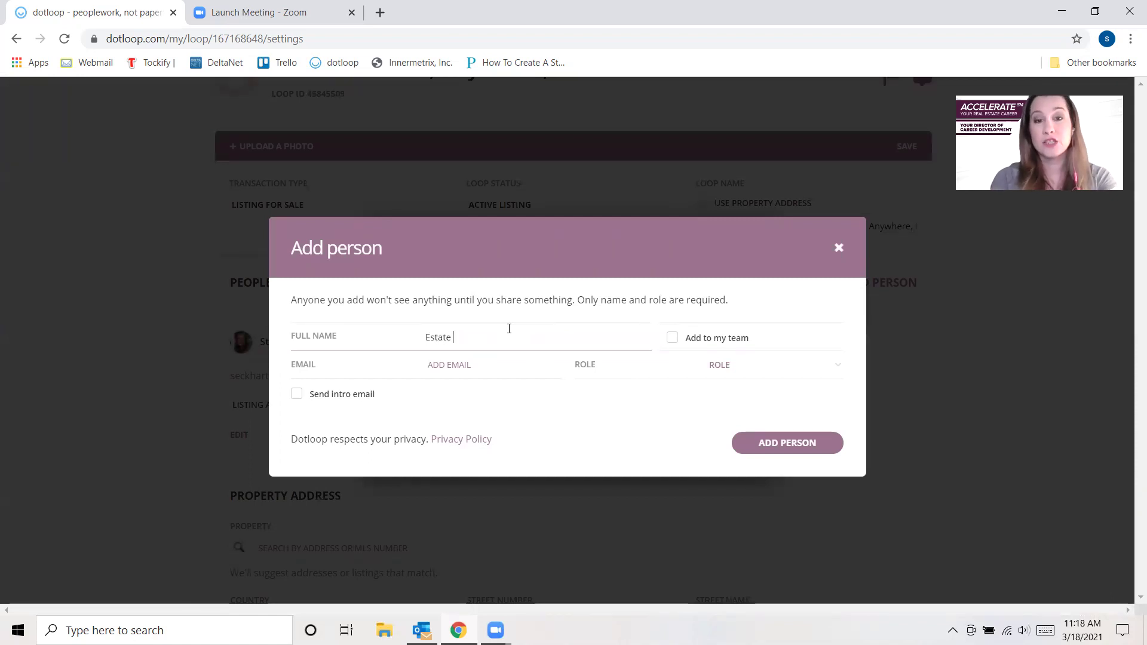
pyautogui.write('of Sally ')
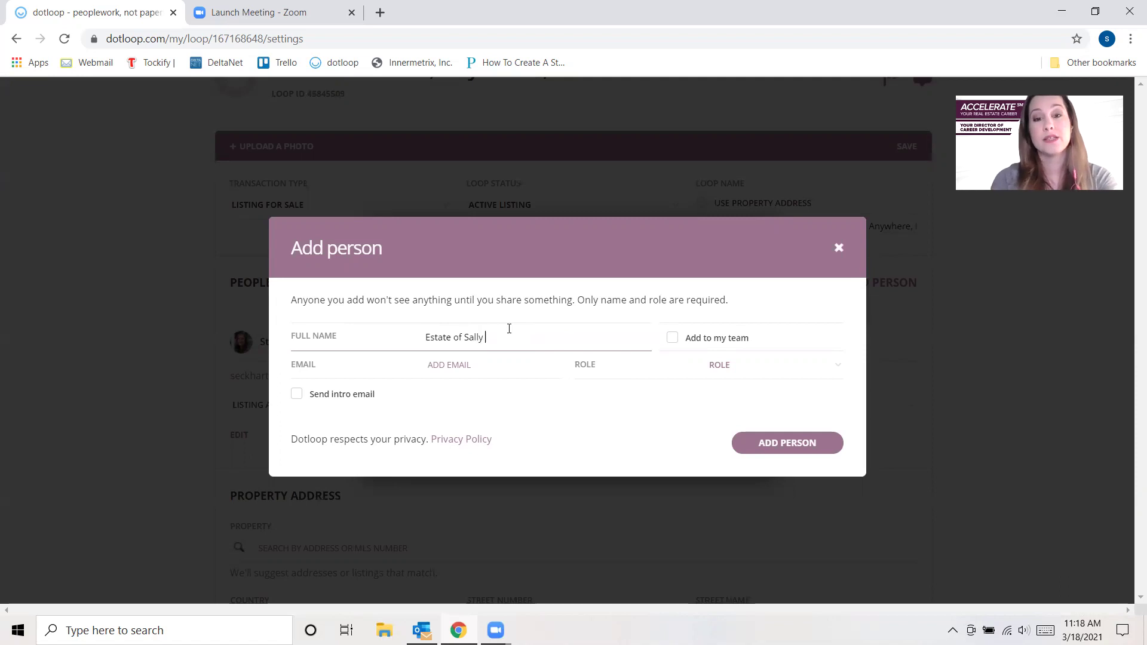
pyautogui.write('Seller')
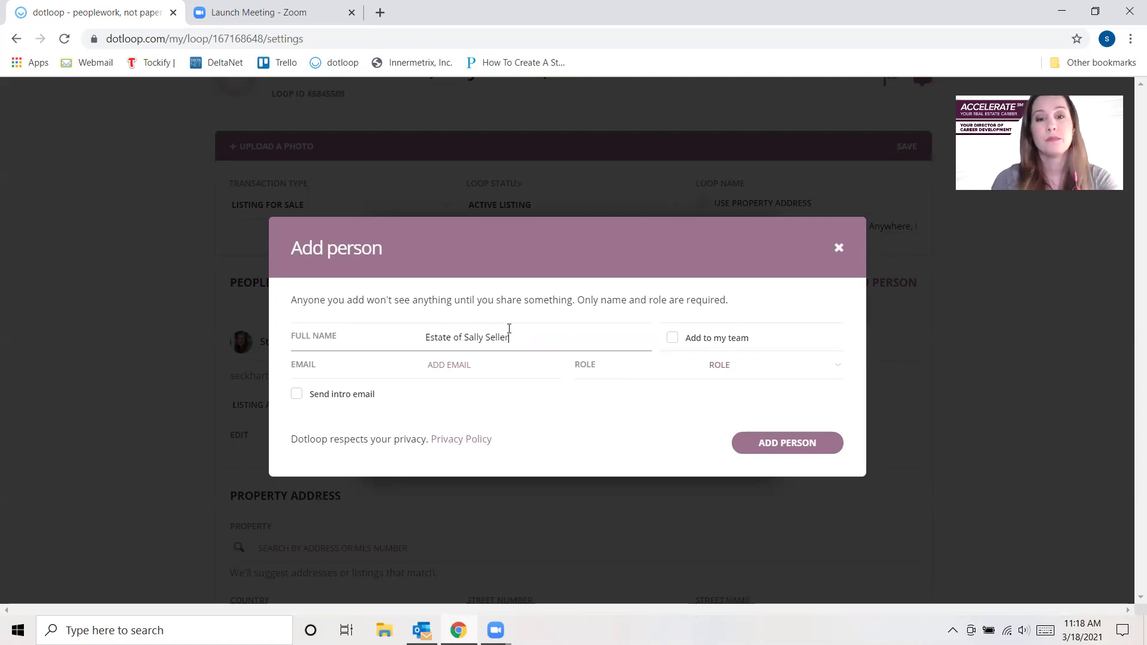
pyautogui.press('Tab')
pyautogui.write('eckh')
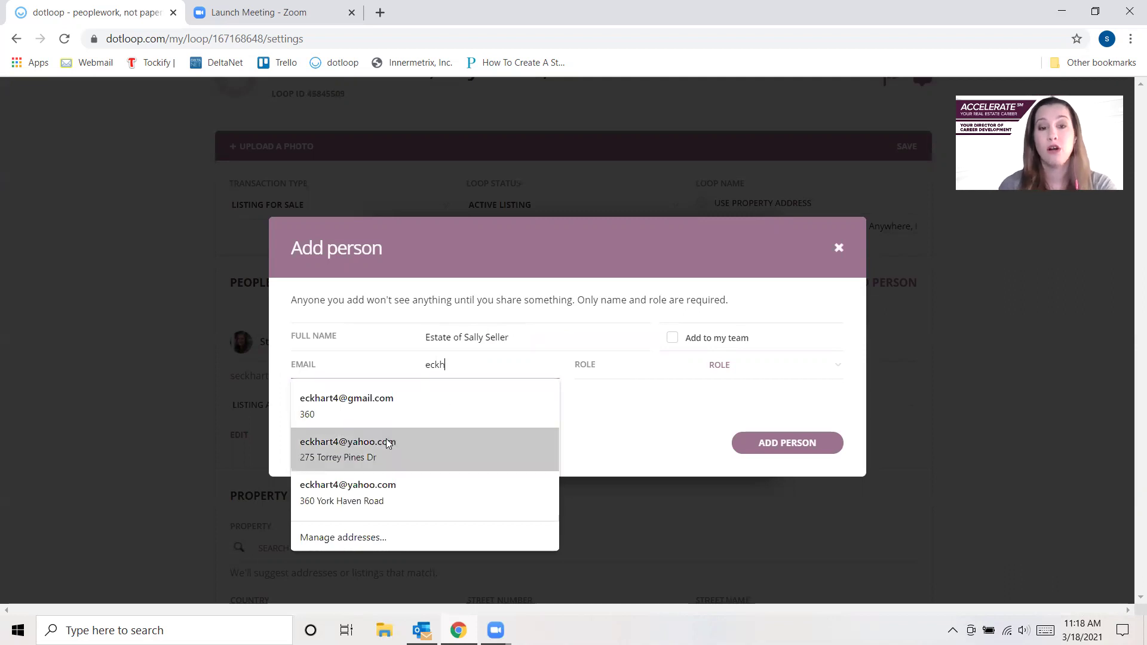
pyautogui.click(367, 485)
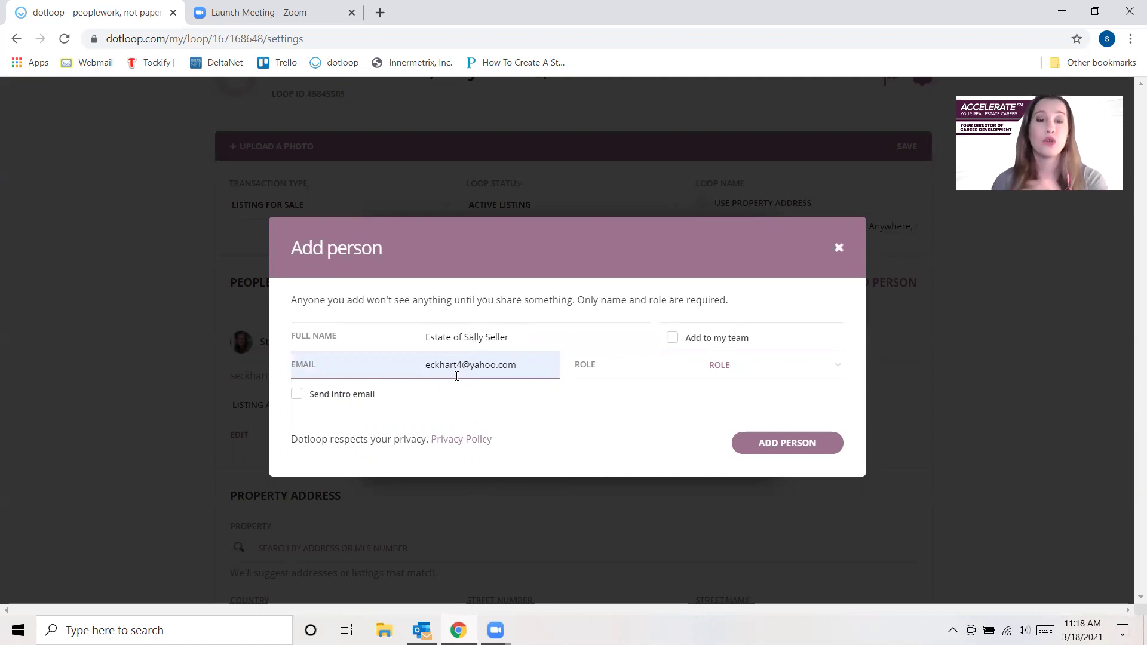
pyautogui.click(764, 364)
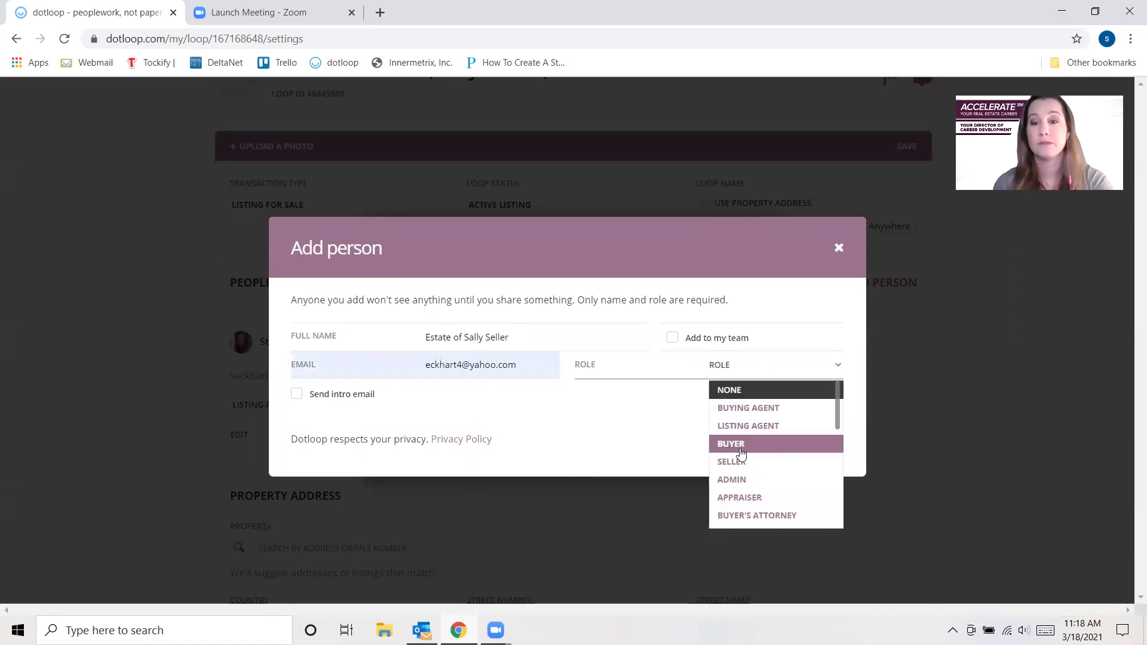
pyautogui.click(741, 462)
pyautogui.click(794, 528)
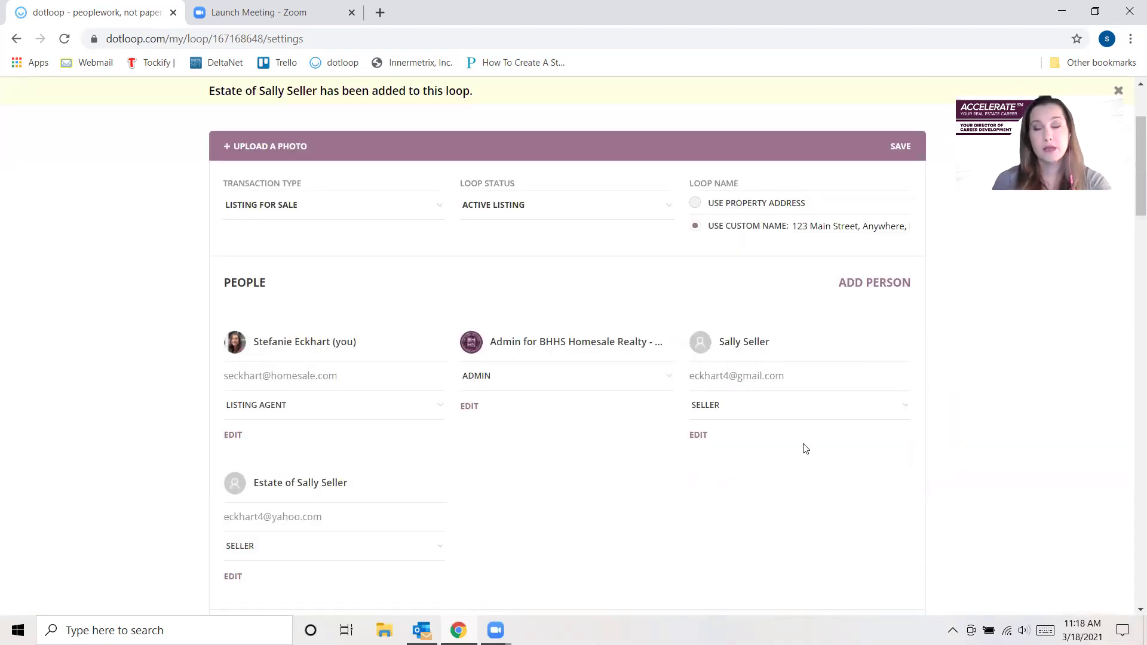
# - Add the saved Proprieta York LLC contact to the loop with the Seller role
pyautogui.click(891, 287)
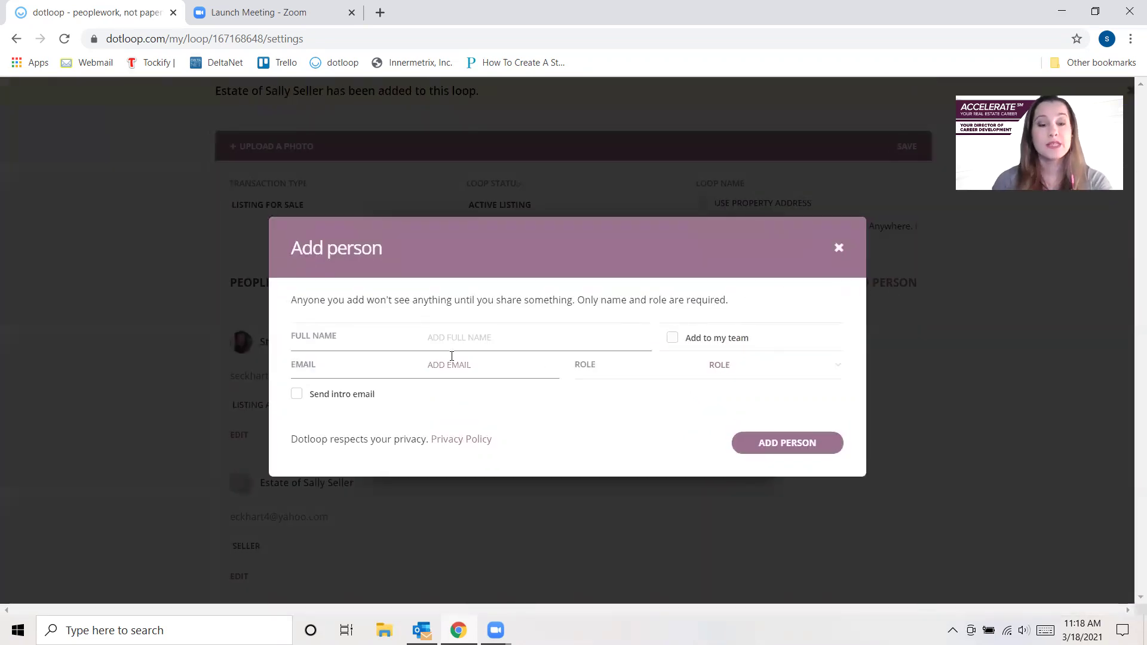
pyautogui.write('York')
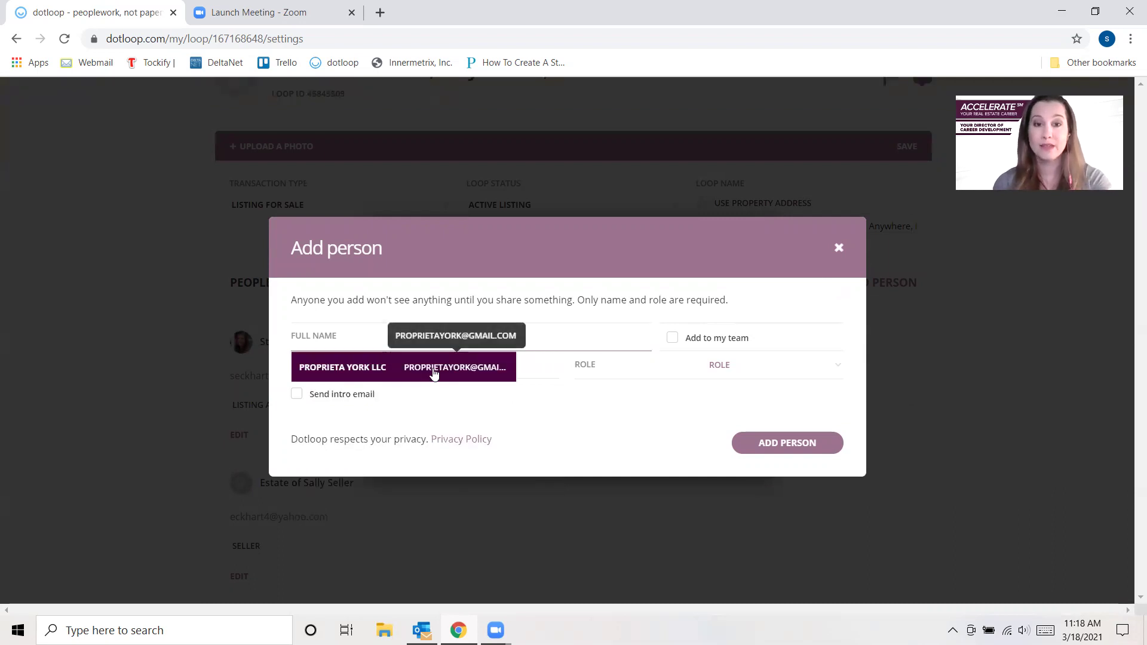
pyautogui.click(364, 373)
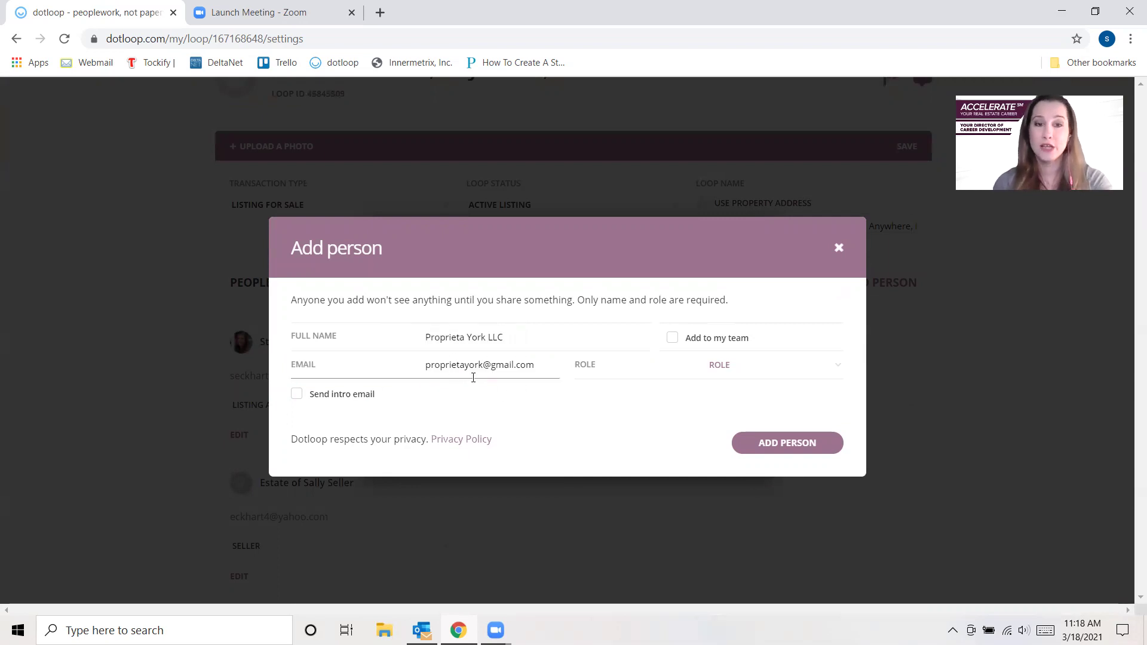
pyautogui.click(720, 364)
pyautogui.click(744, 469)
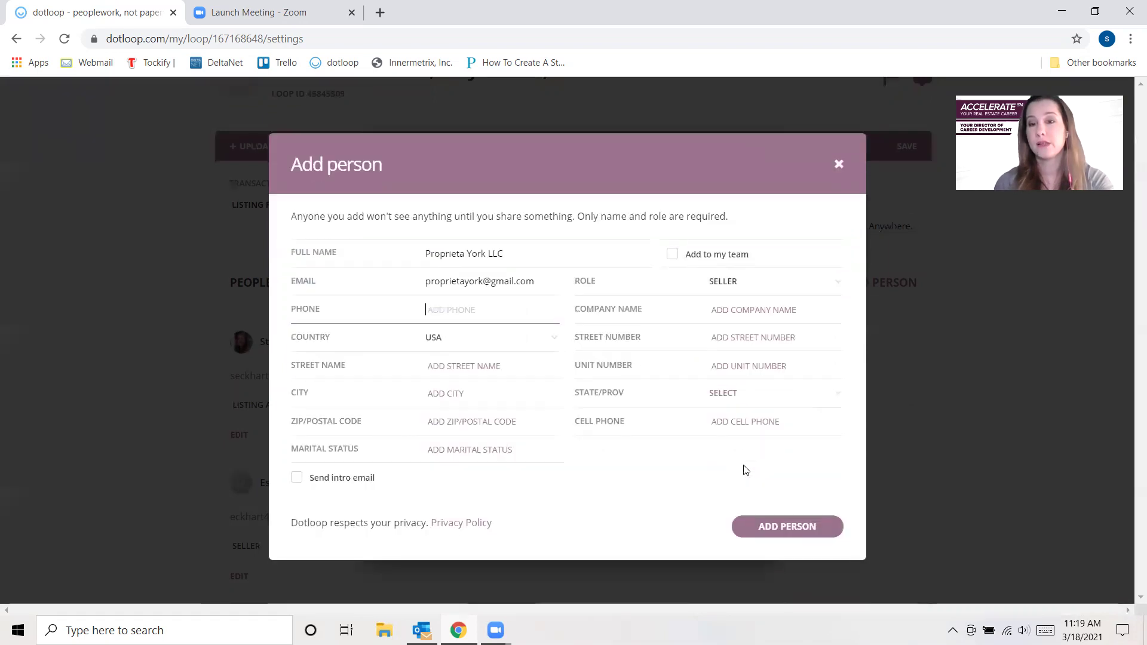
pyautogui.click(779, 535)
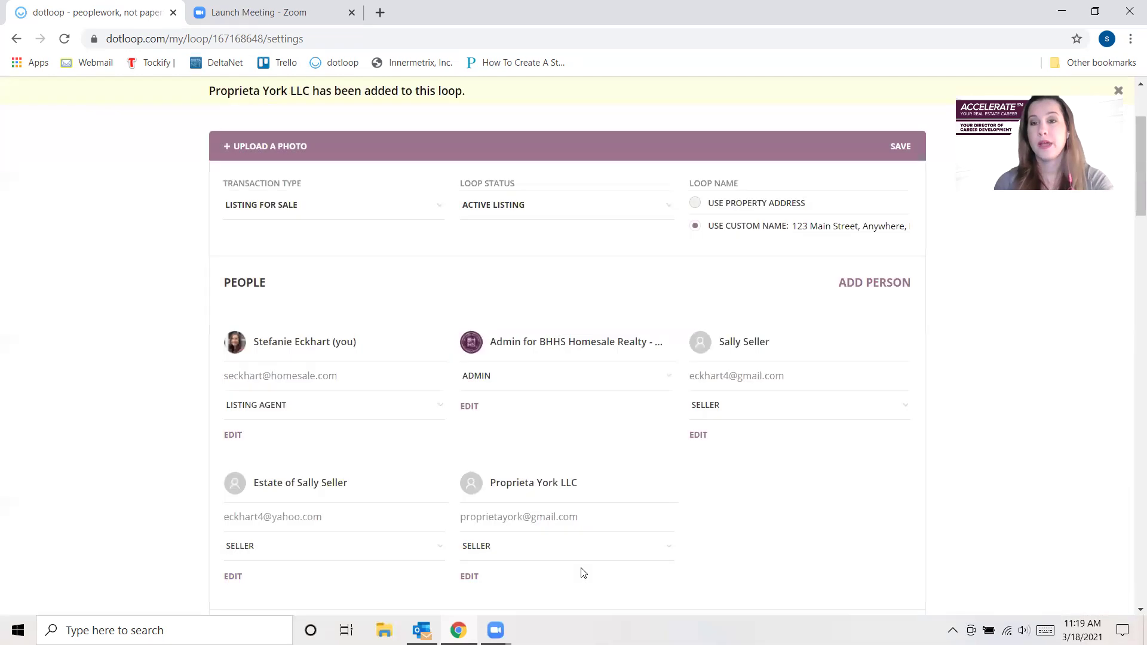
pyautogui.scroll(-1, 597, 334)
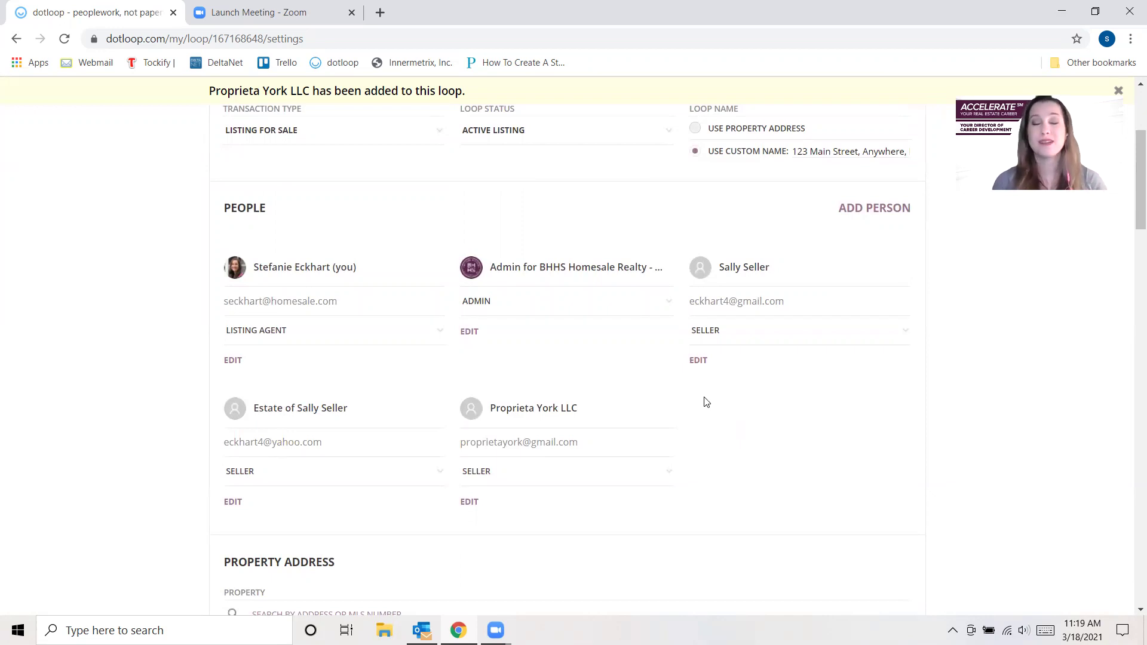
# - Save the loop settings with all three sellers and return to the 123 Main Street loop
pyautogui.scroll(2, 707, 402)
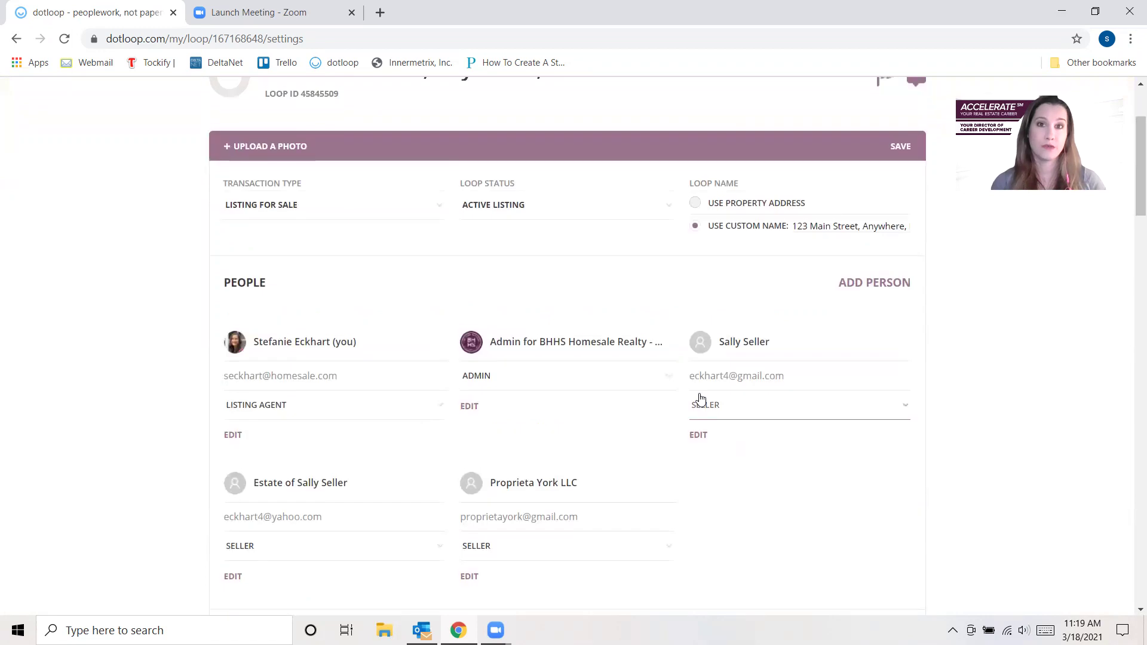
pyautogui.scroll(2, 701, 399)
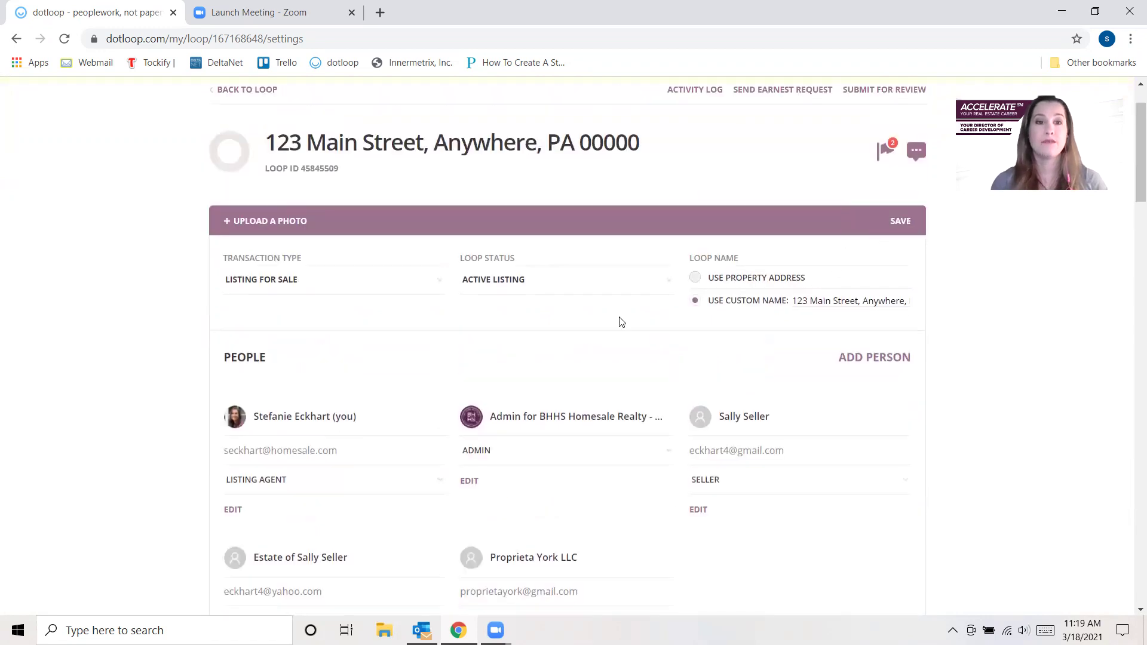
pyautogui.click(902, 221)
pyautogui.scroll(2, 246, 191)
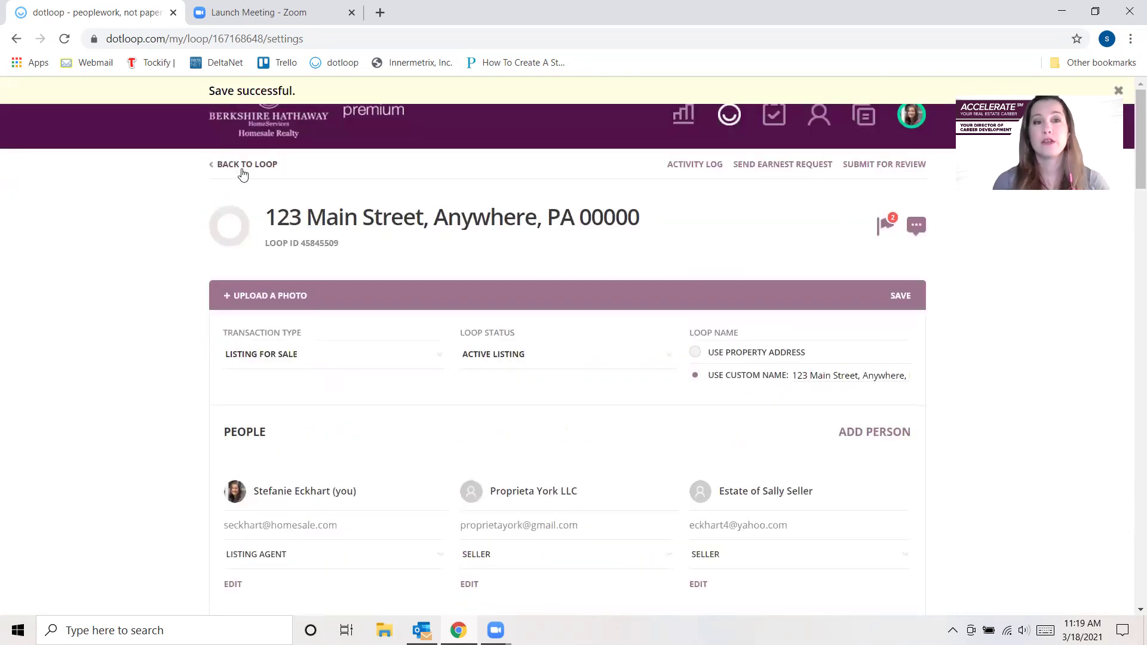
pyautogui.click(240, 167)
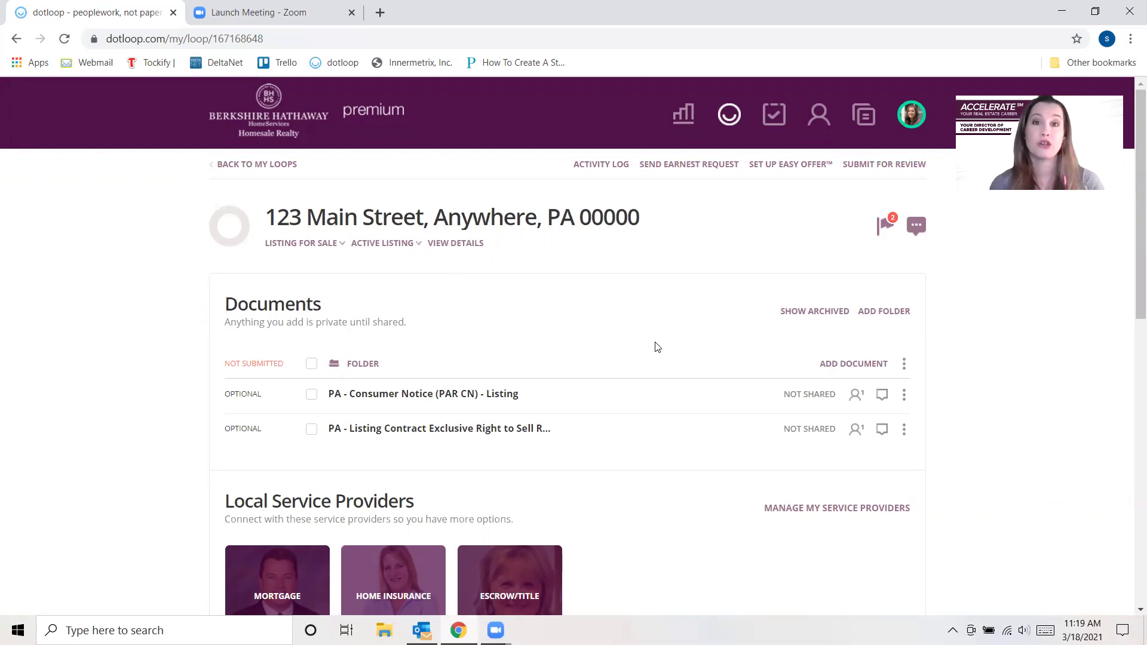
# - Open PA - Consumer Notice and autofill the sellers' names into it
pyautogui.scroll(-1, 711, 397)
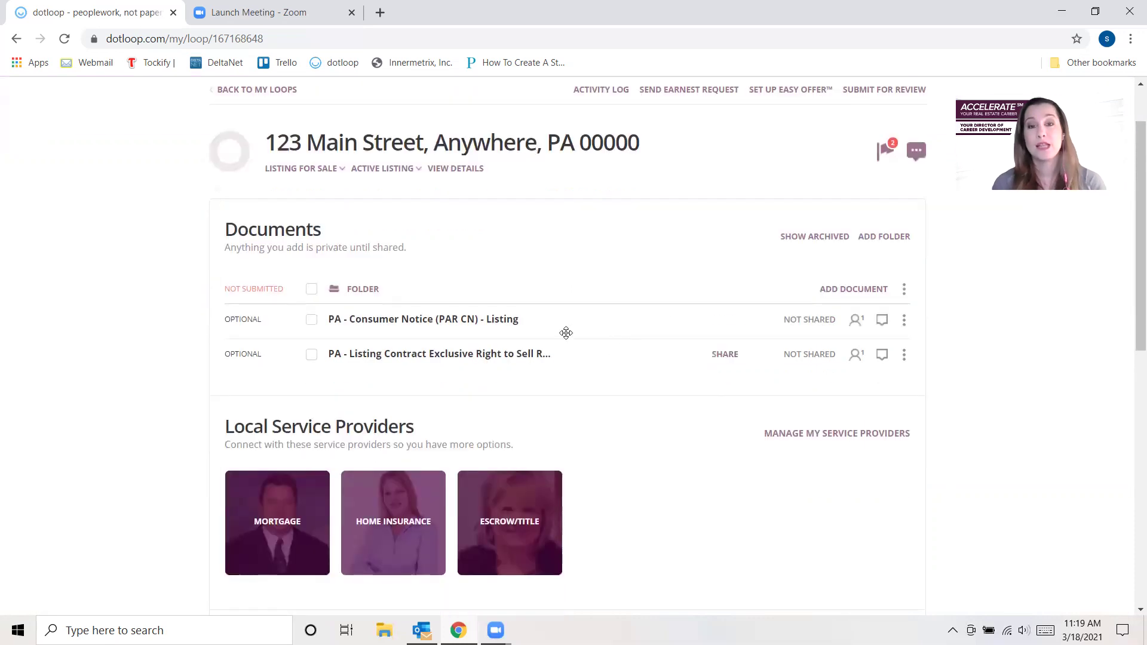
pyautogui.click(724, 331)
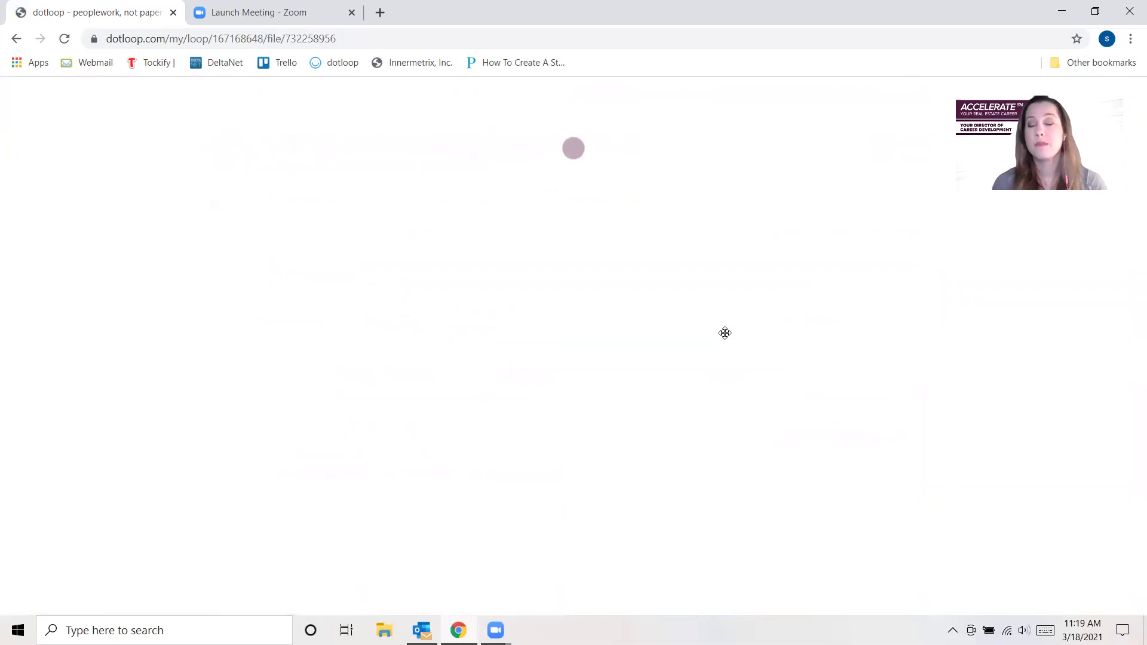
pyautogui.scroll(-5, 759, 478)
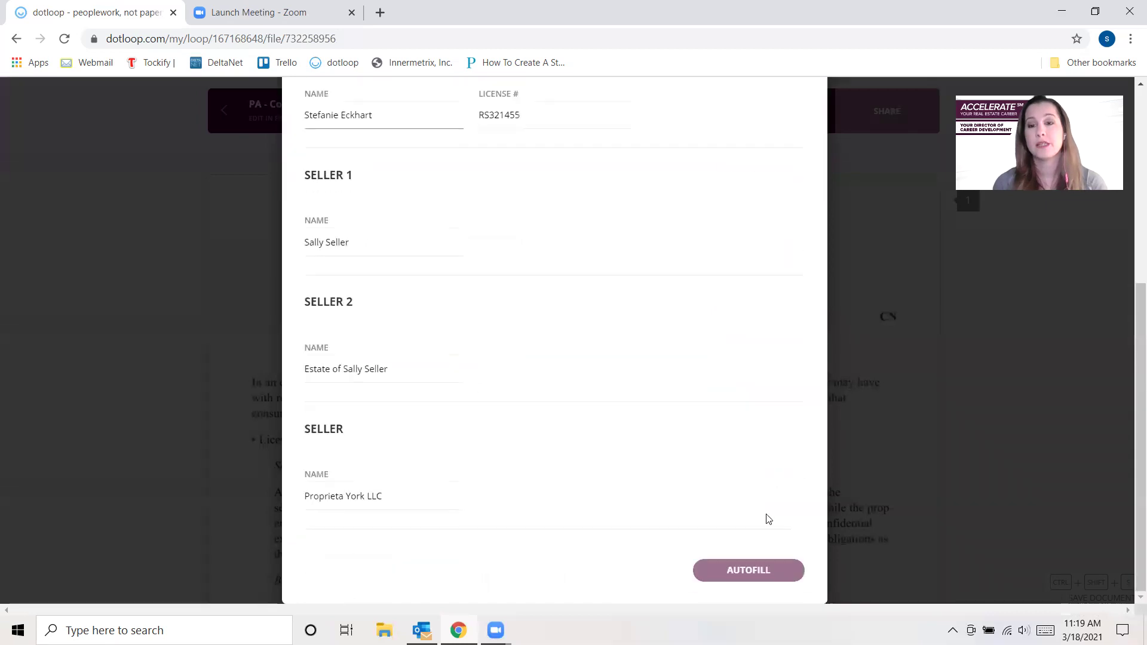
pyautogui.click(756, 575)
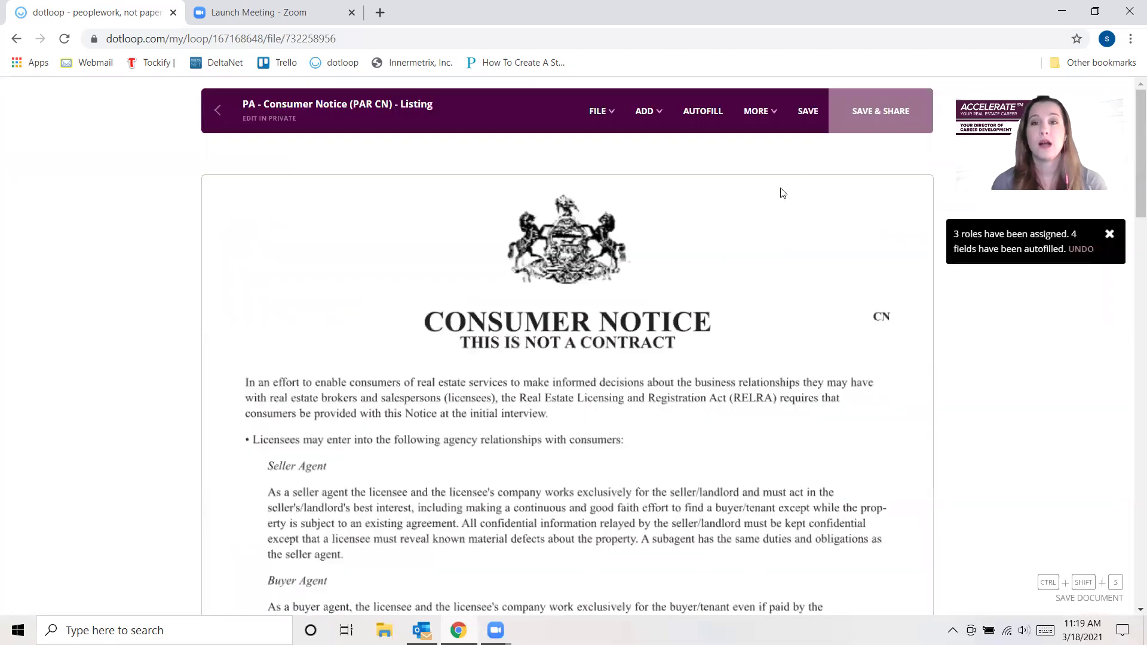
# - Save the document and start an in-person signing session for the first seller
pyautogui.click(759, 111)
pyautogui.click(750, 195)
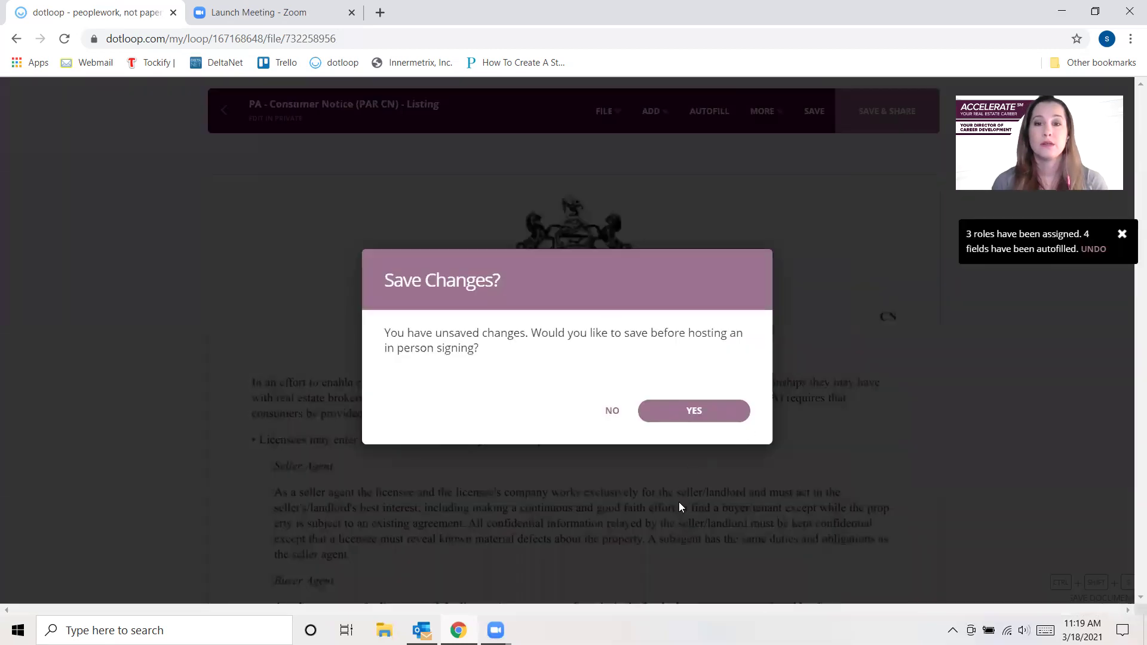
pyautogui.click(695, 411)
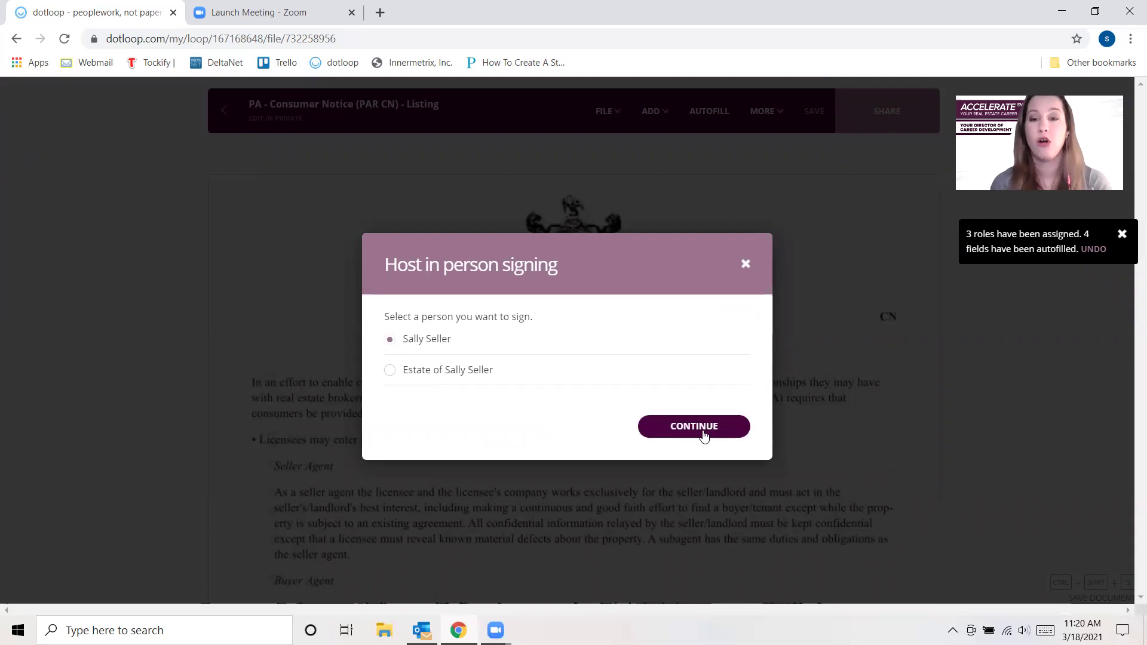
pyautogui.click(703, 435)
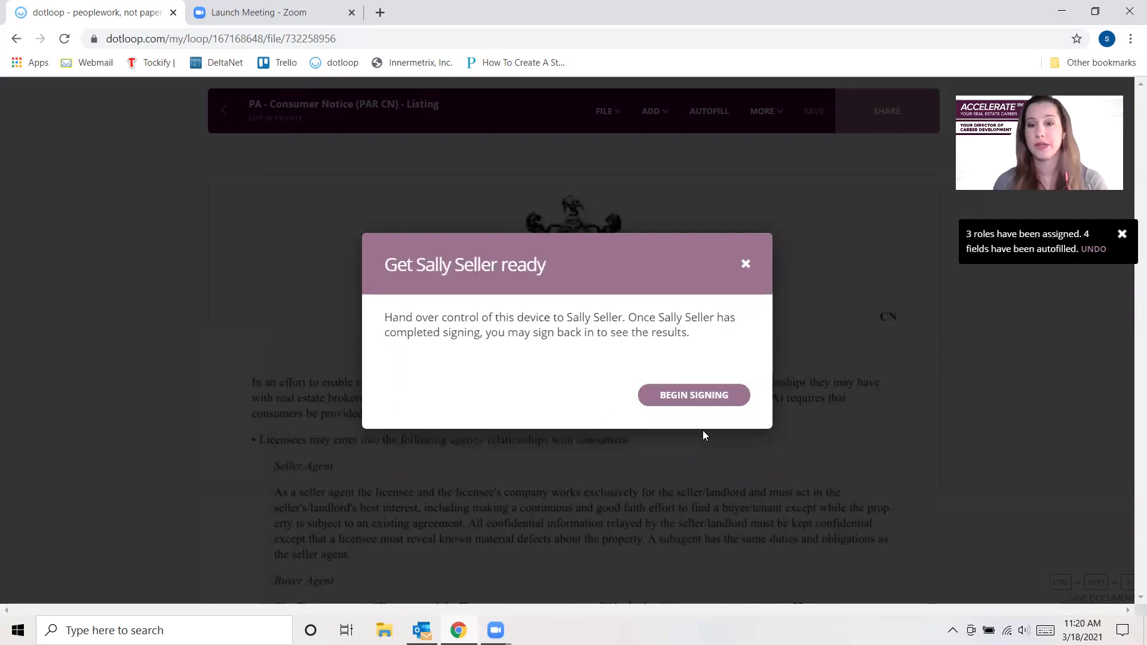
pyautogui.click(695, 399)
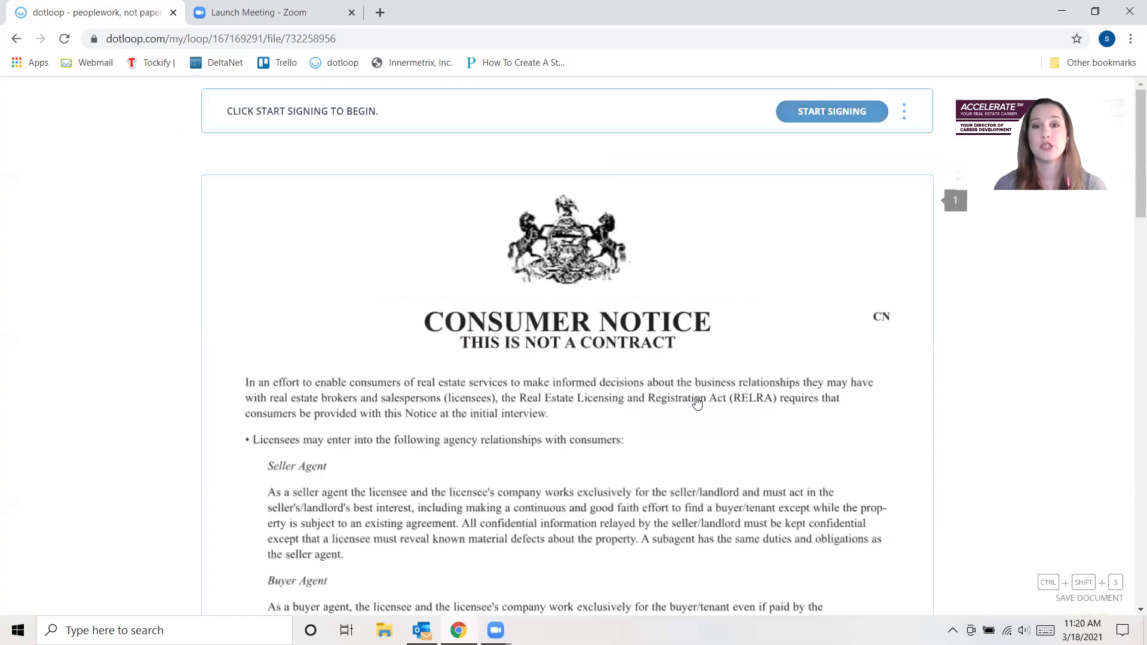
# - Sign the first consumer line with the agent's POA name from autocomplete and initials SE
pyautogui.click(832, 113)
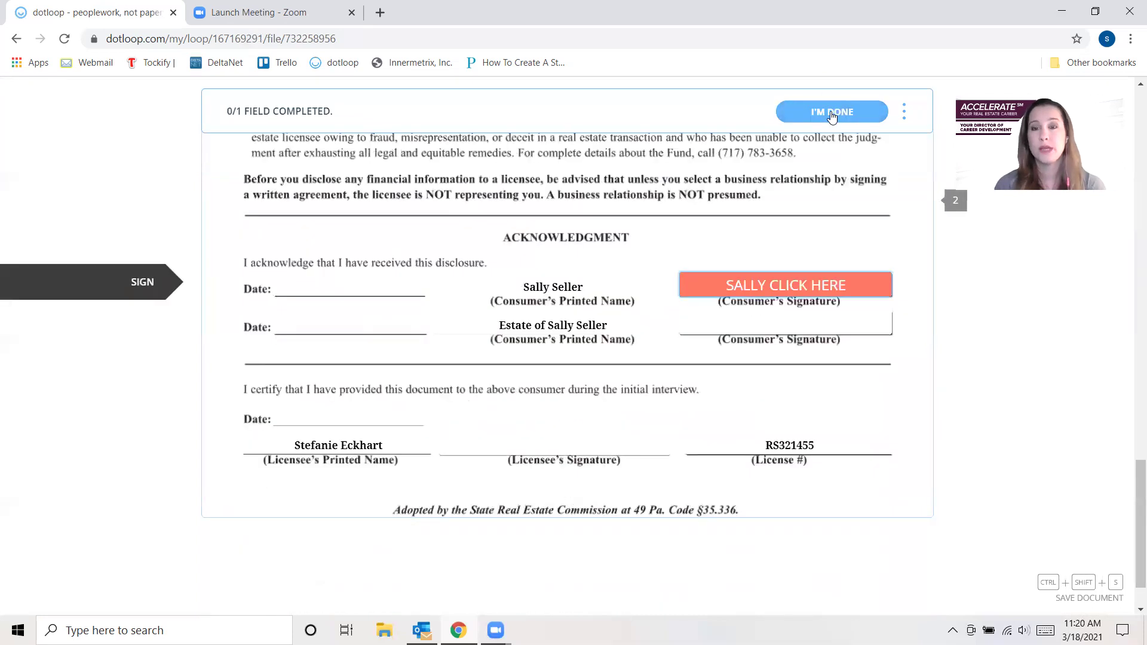
pyautogui.click(771, 290)
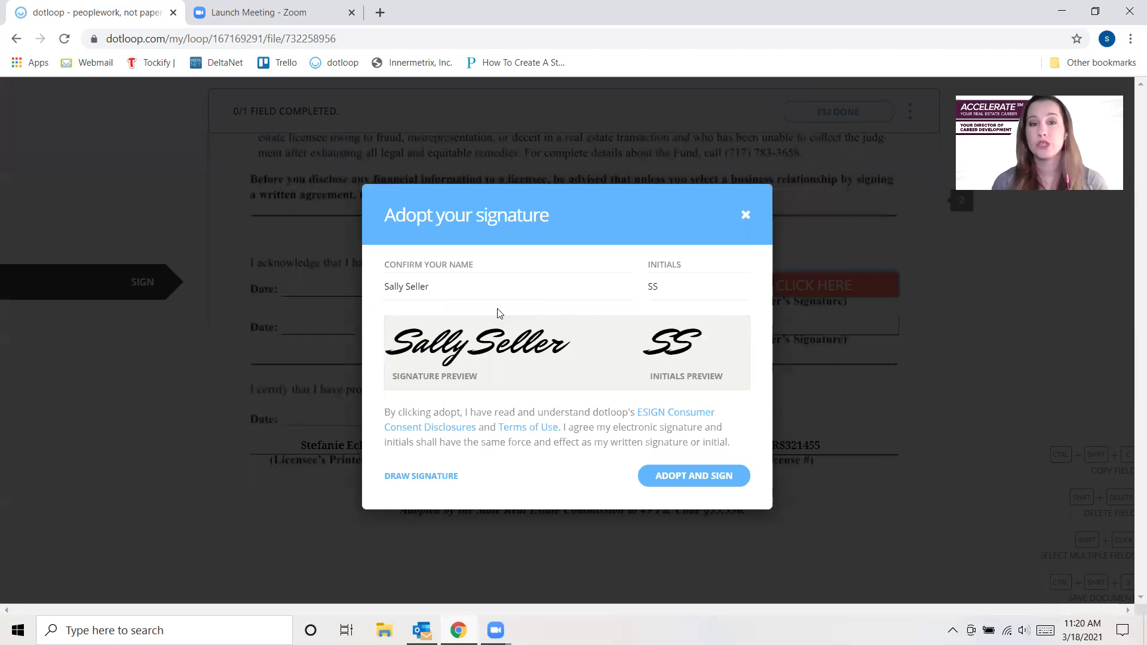
pyautogui.moveTo(466, 292); pyautogui.dragTo(346, 310)
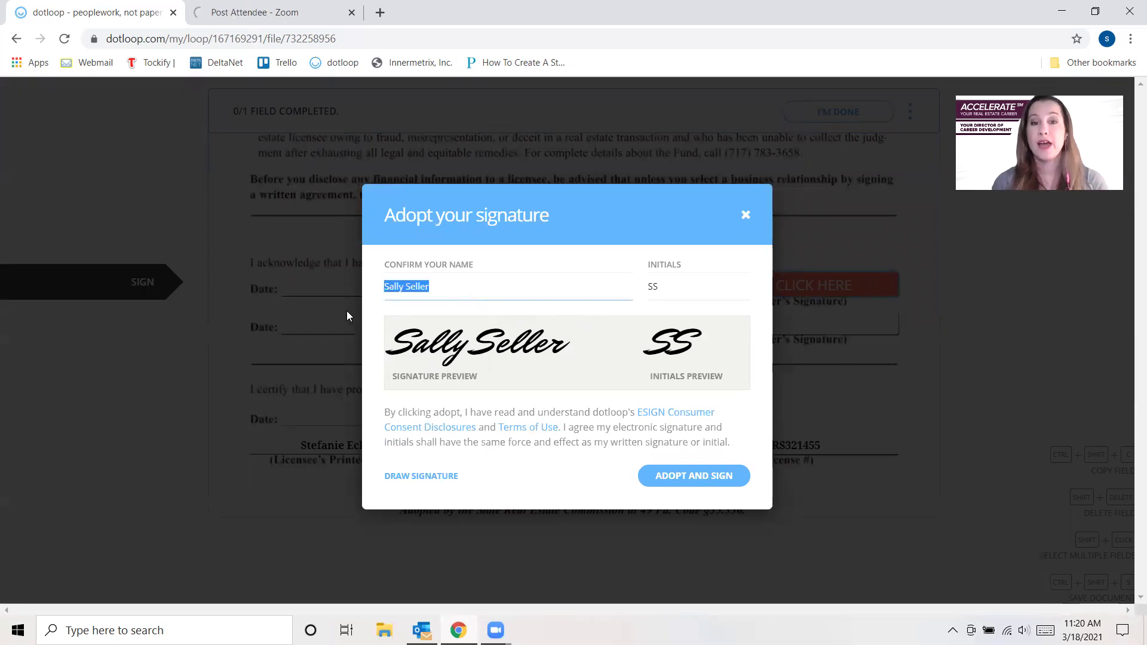
pyautogui.write('Stefanie E')
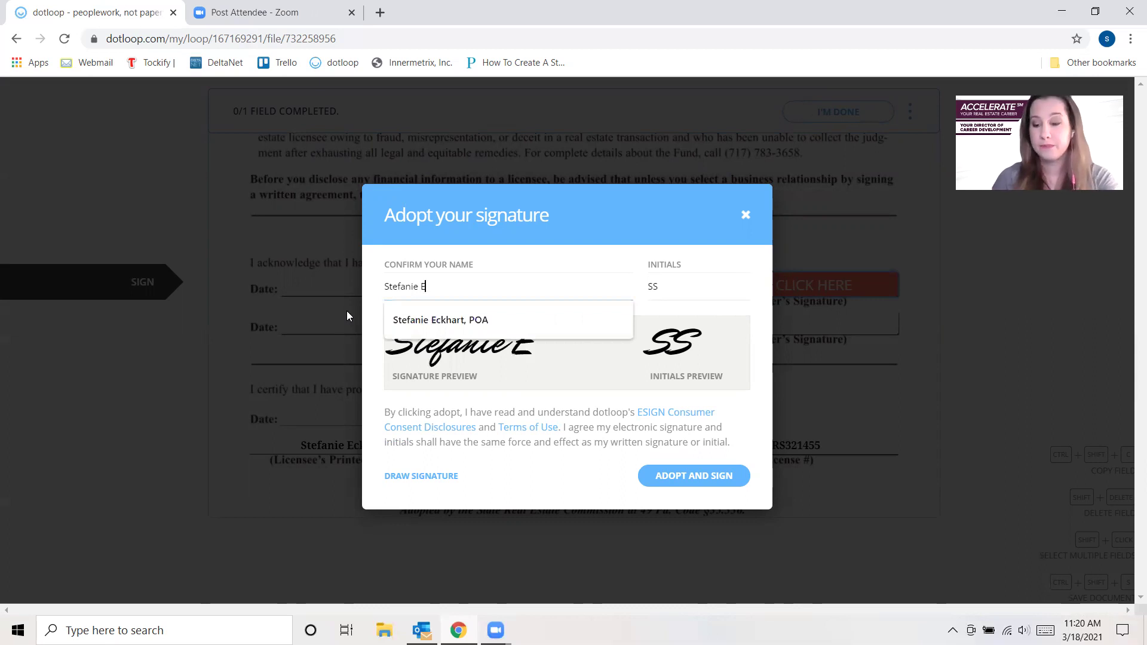
pyautogui.press('Down')
pyautogui.press('Tab')
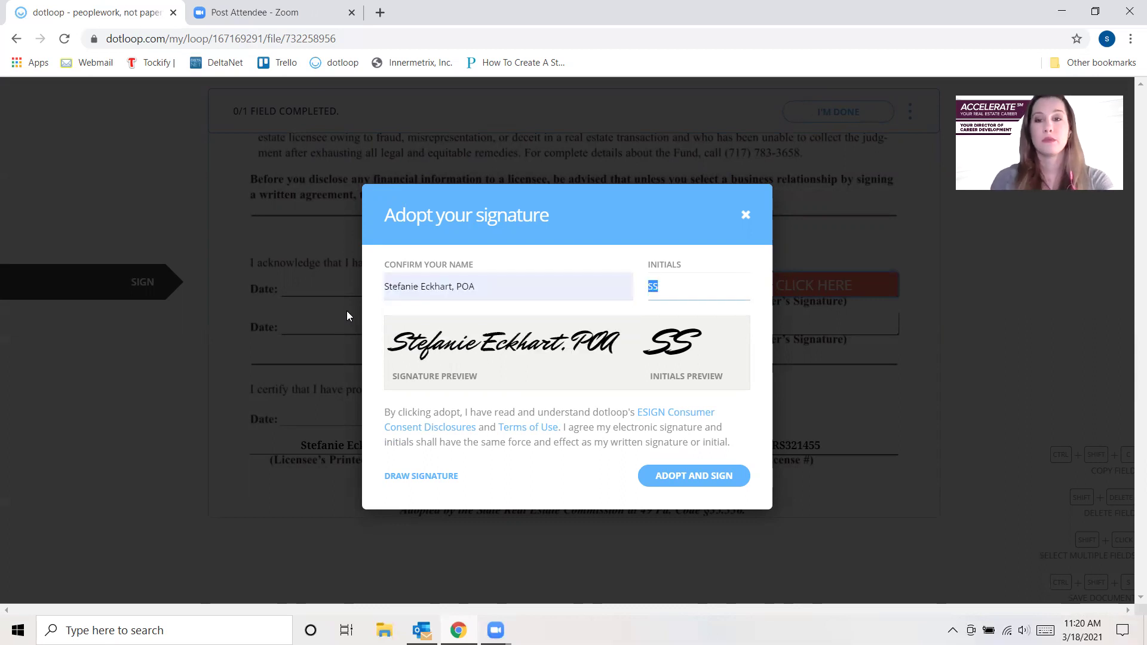
pyautogui.write('SE')
pyautogui.press('Tab')
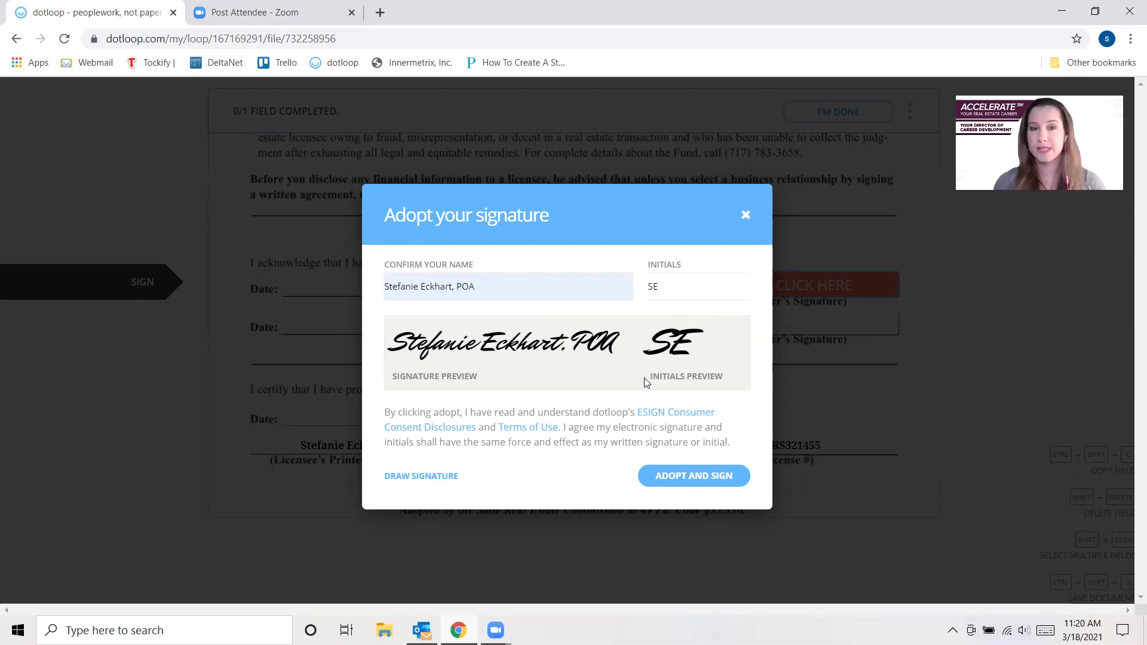
pyautogui.click(685, 476)
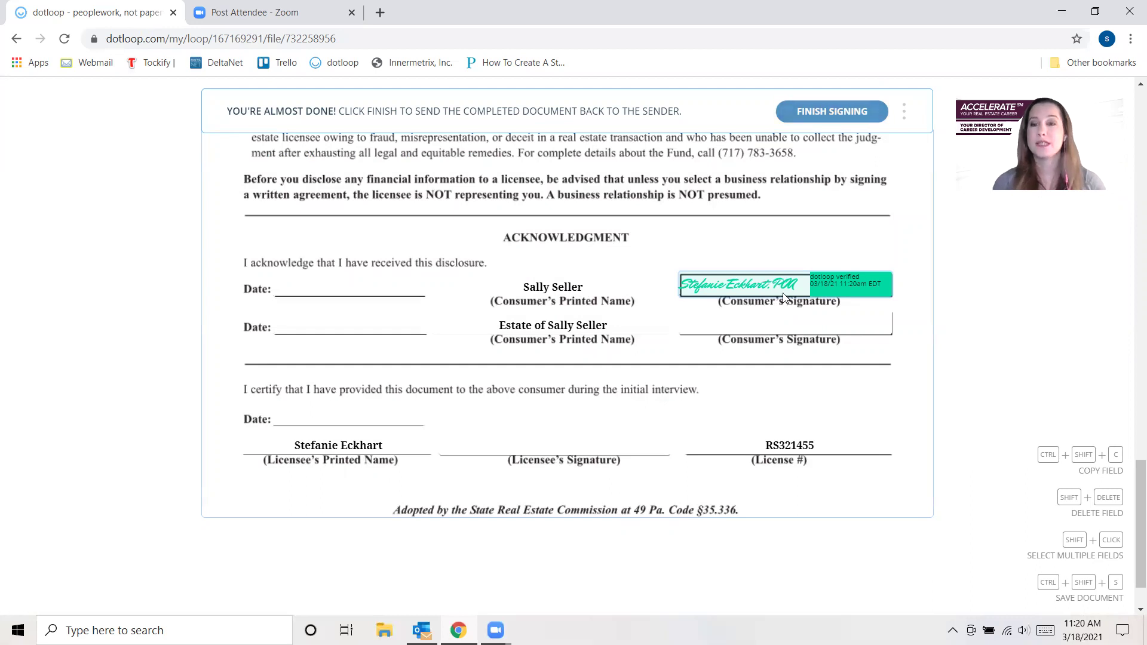
# - Finish signing and close the service-provider offer and sign-up prompts
pyautogui.click(831, 113)
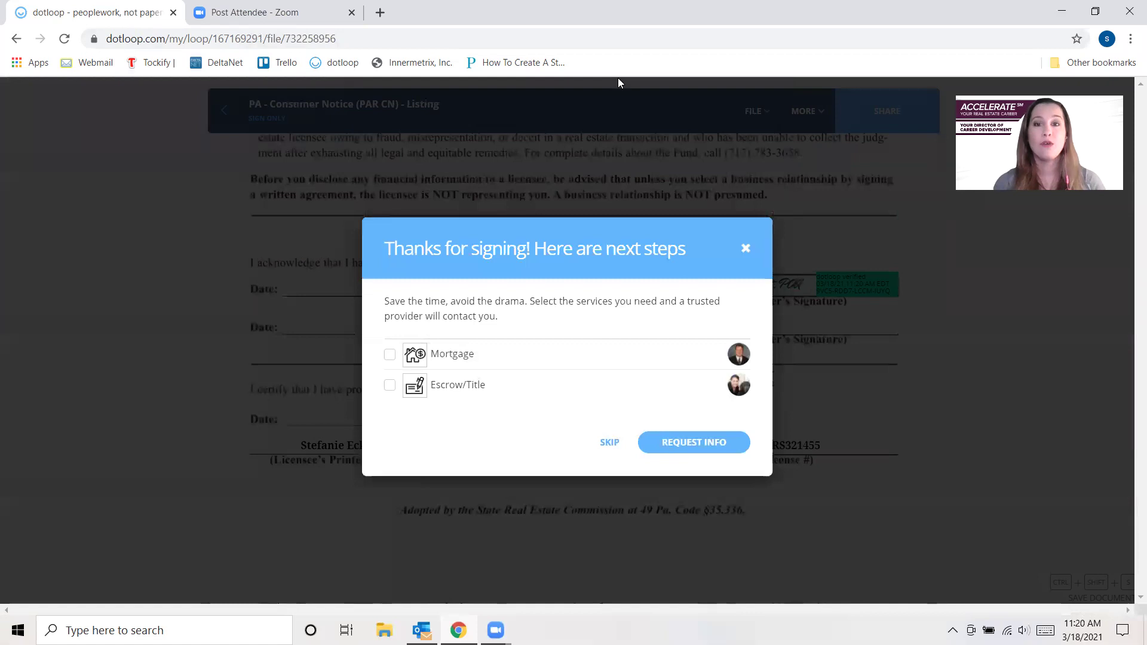
pyautogui.click(745, 248)
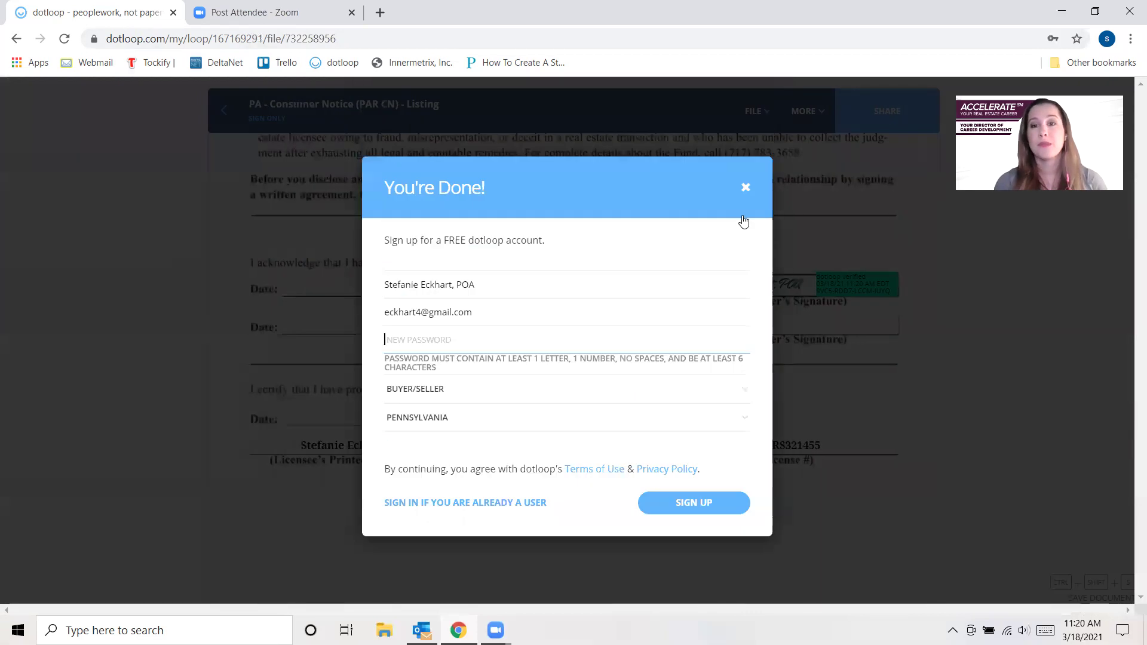
pyautogui.click(745, 189)
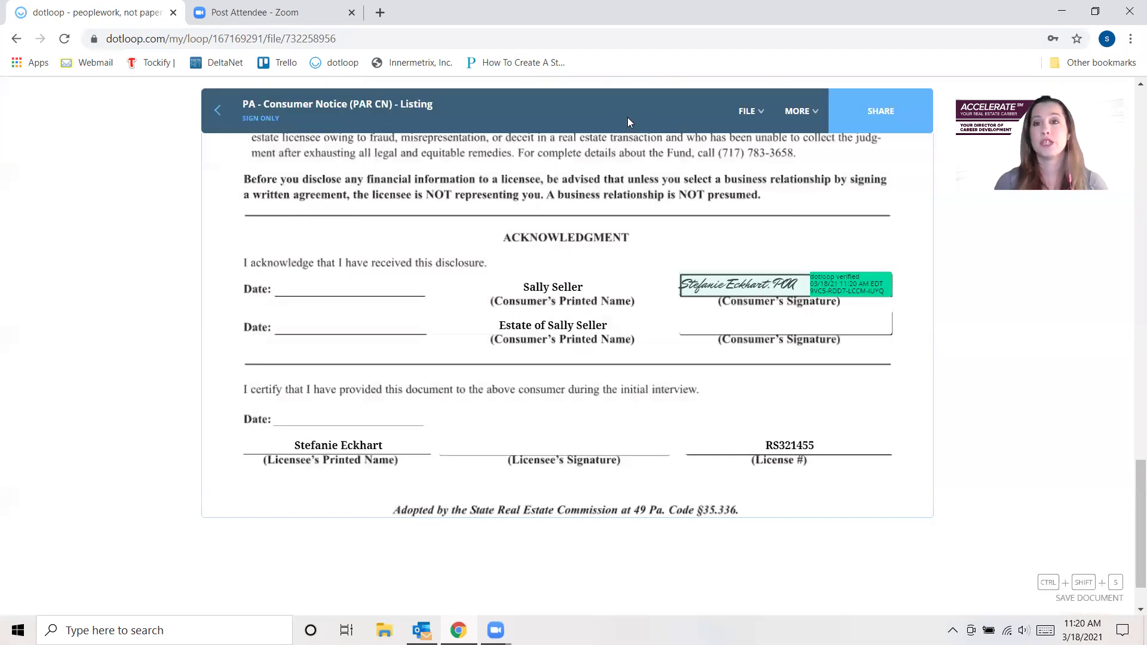